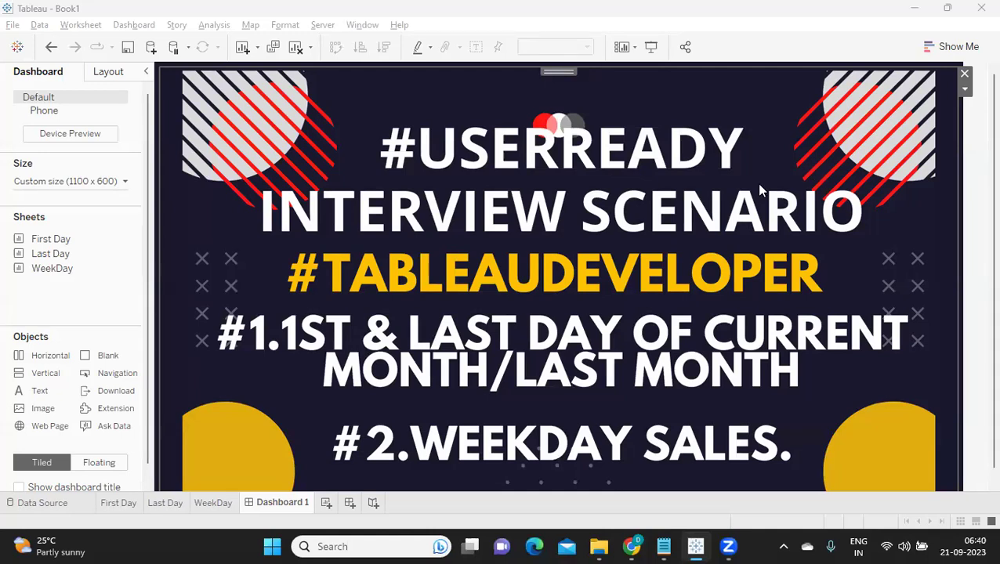
- On the First Day worksheet, create a new calculated field named First Day
left_click(118, 503)
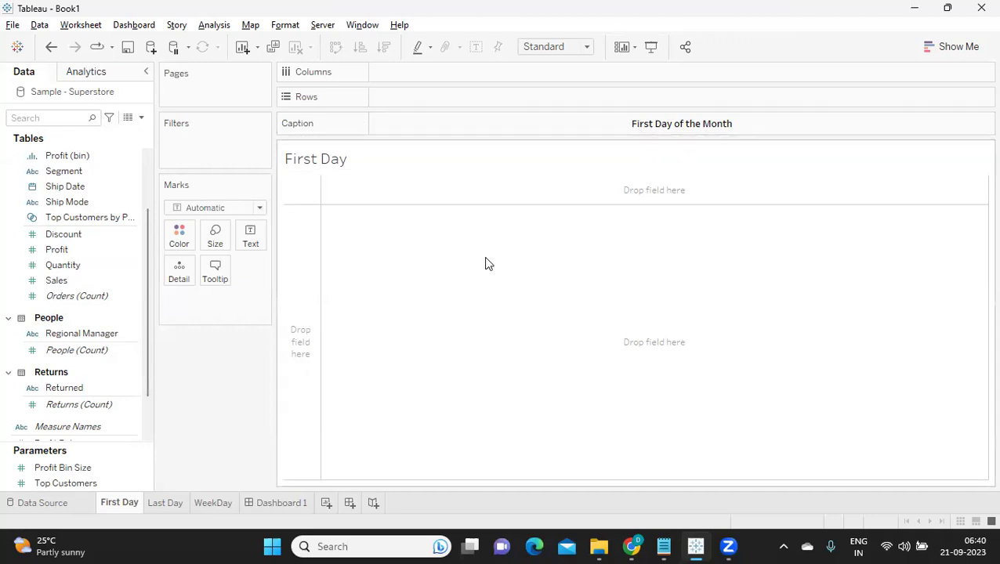
left_click(141, 119)
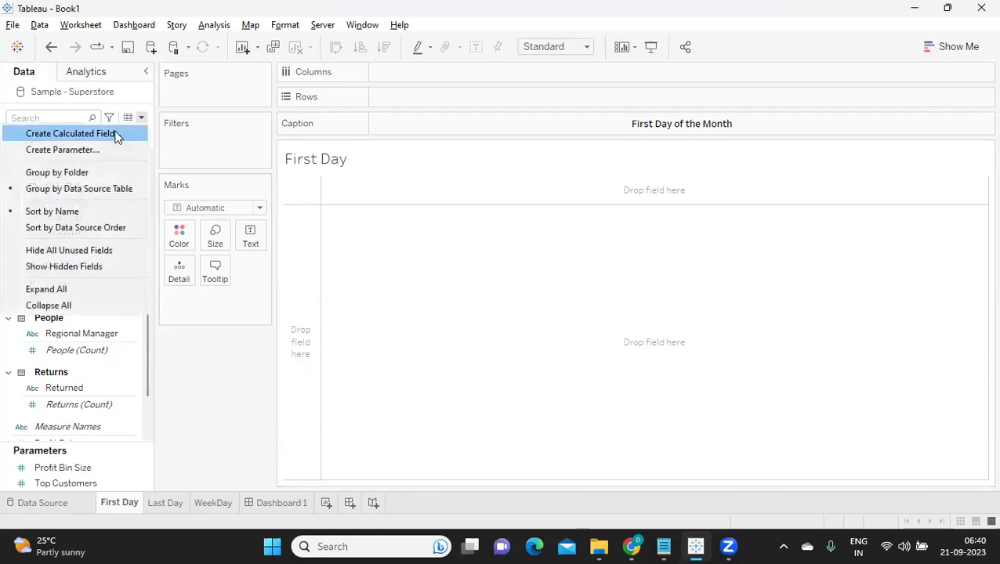
left_click(108, 135)
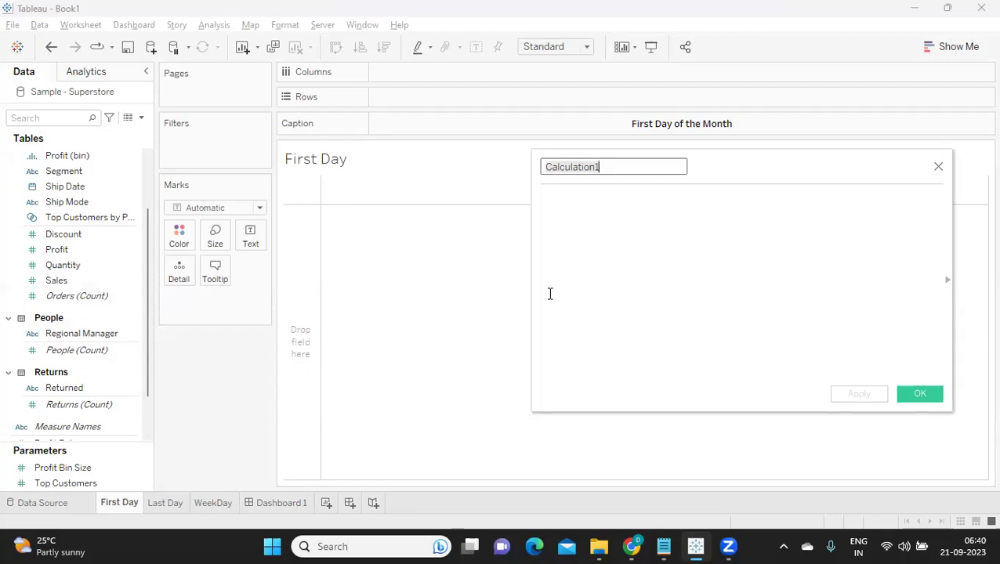
type("Fi")
key("BackSpace")
type("irst Day")
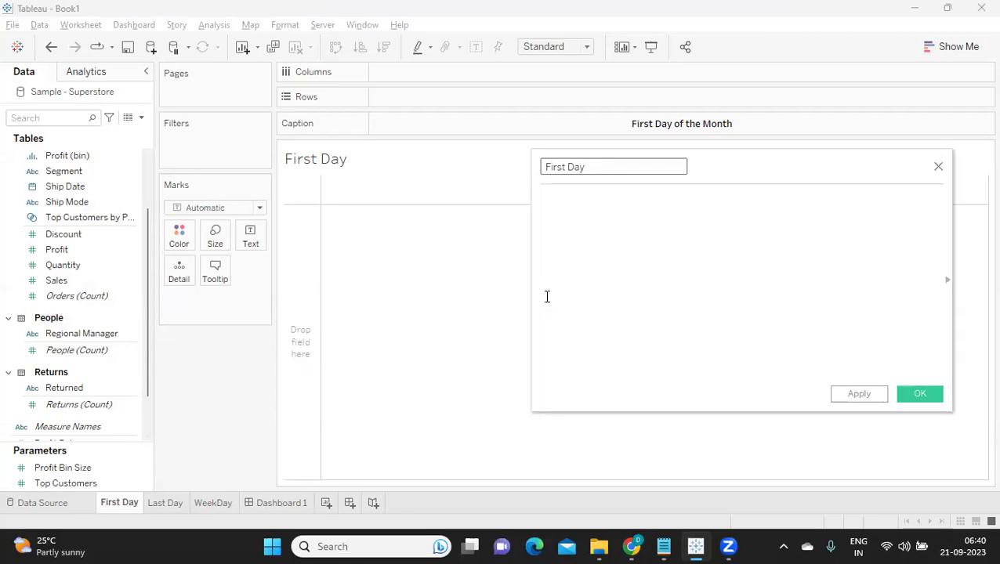
- Enter the formula TODAY() followed by the comment // Todays date in the First Day calculation
left_click(617, 238)
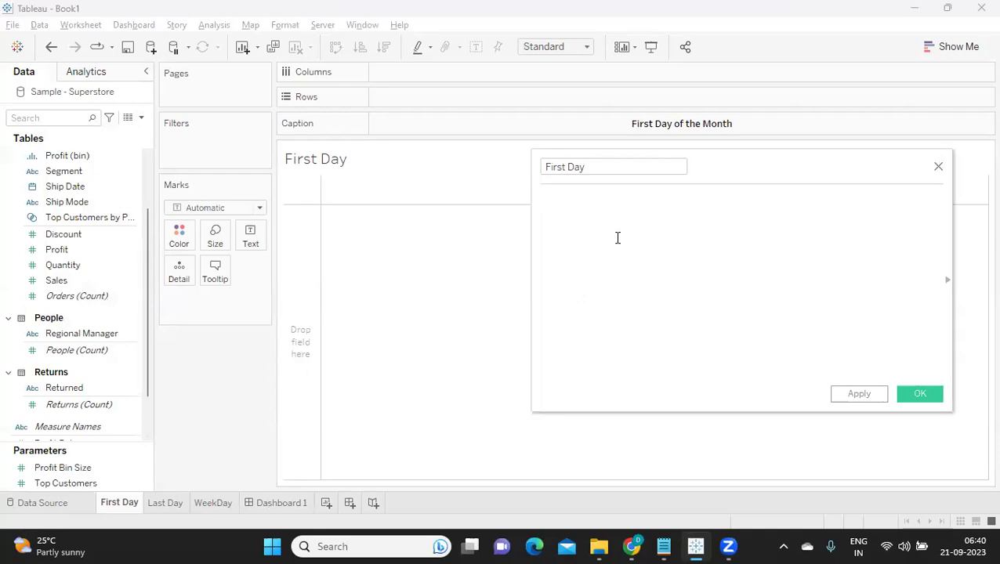
type("TODAY() // ")
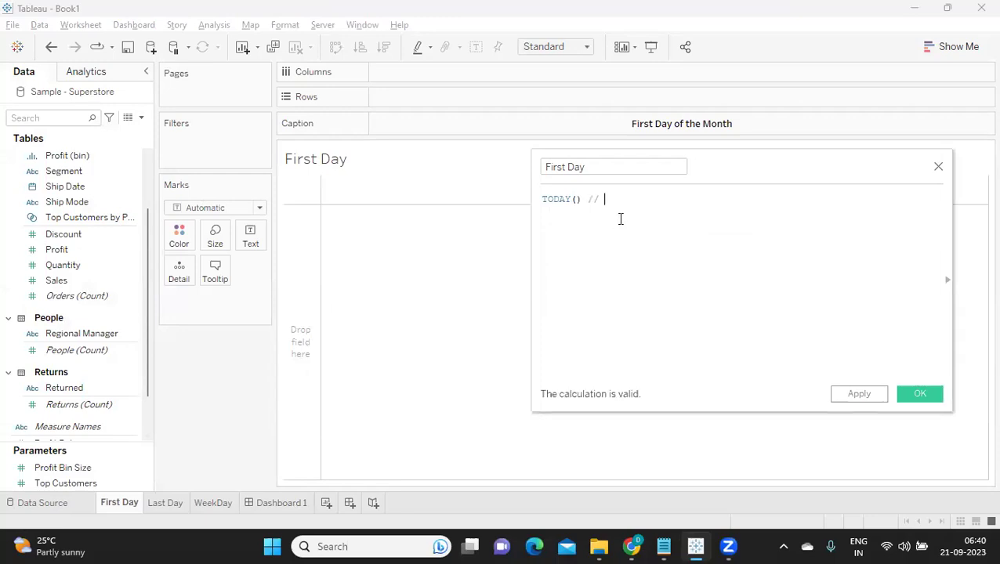
type("Todays date")
left_click_drag(680, 200, 543, 201)
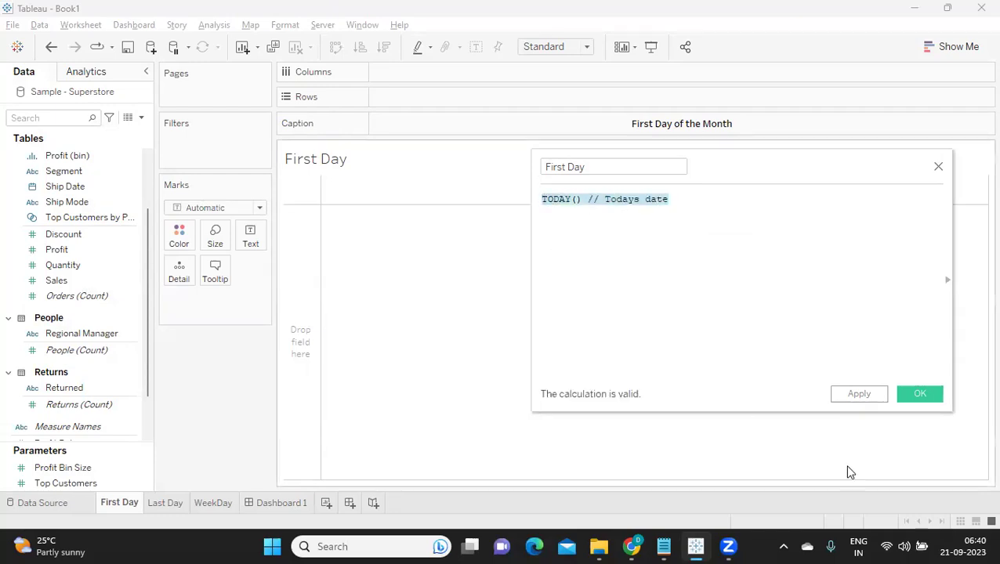
mouse_move(947, 548)
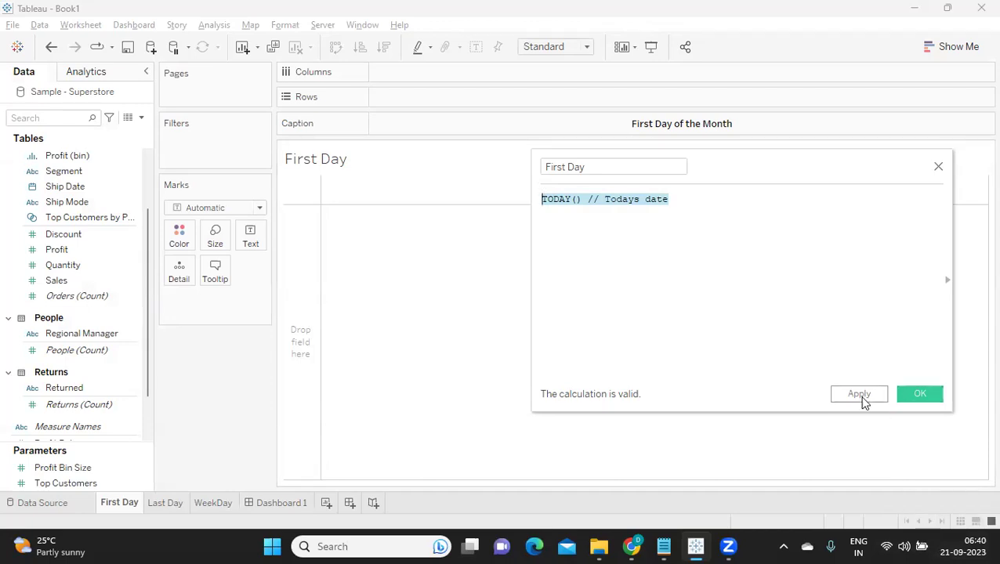
left_click(715, 308)
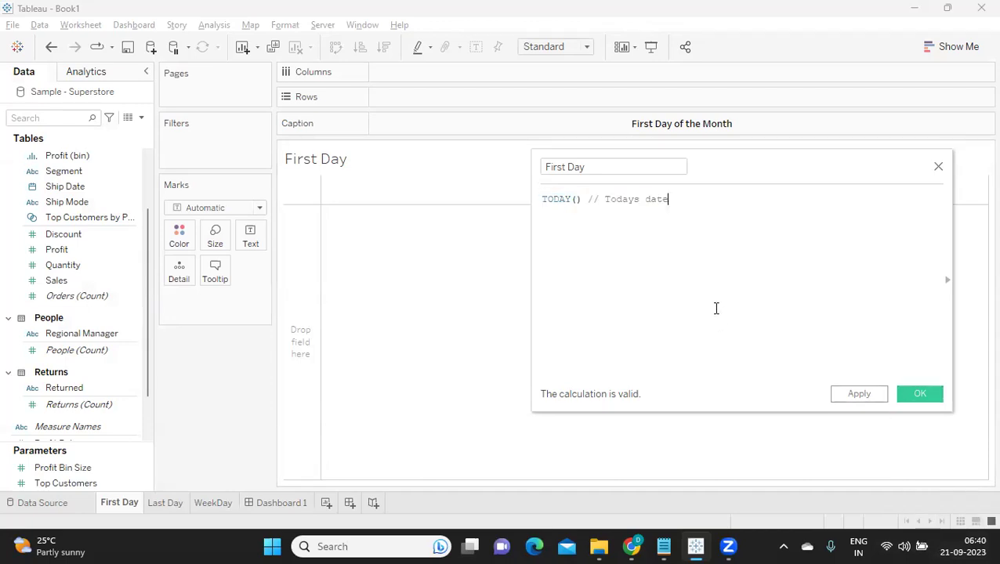
- Comment out the TODAY() line, enter DATETRUNC('month',TODAY()) below it and apply the First Day calculation
left_click(543, 200)
type("//")
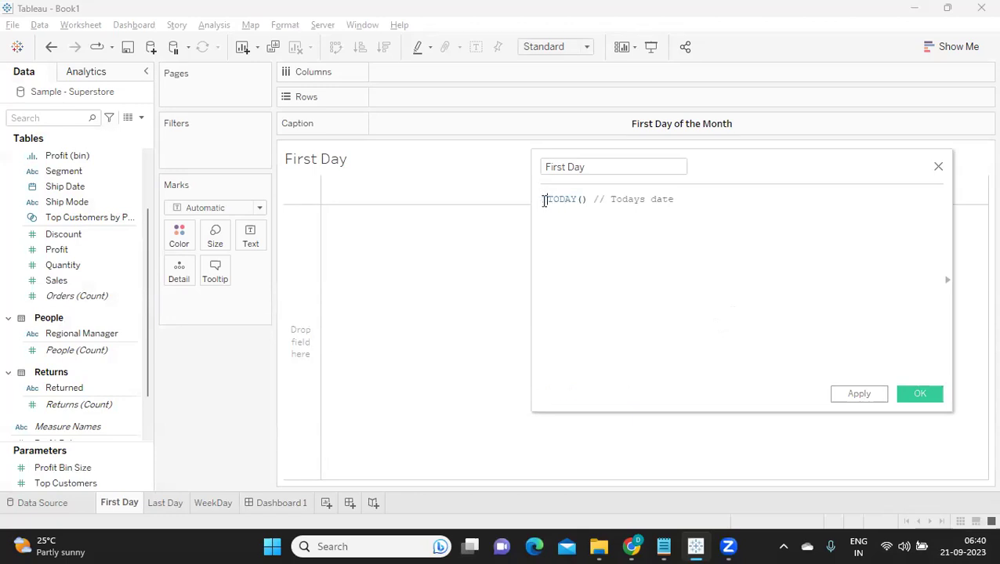
left_click(684, 203)
key("Return")
type("DAT")
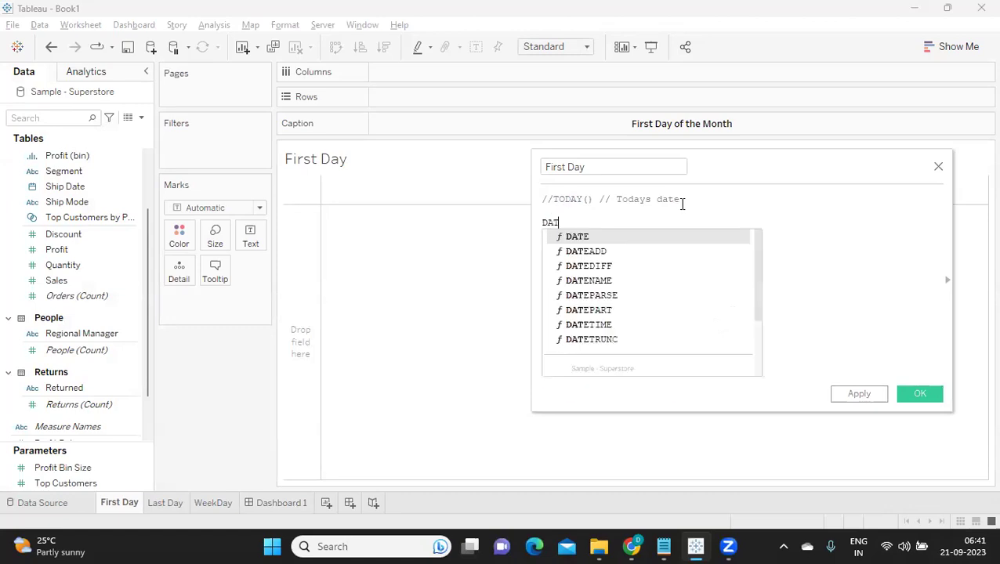
type("ET")
key("Return")
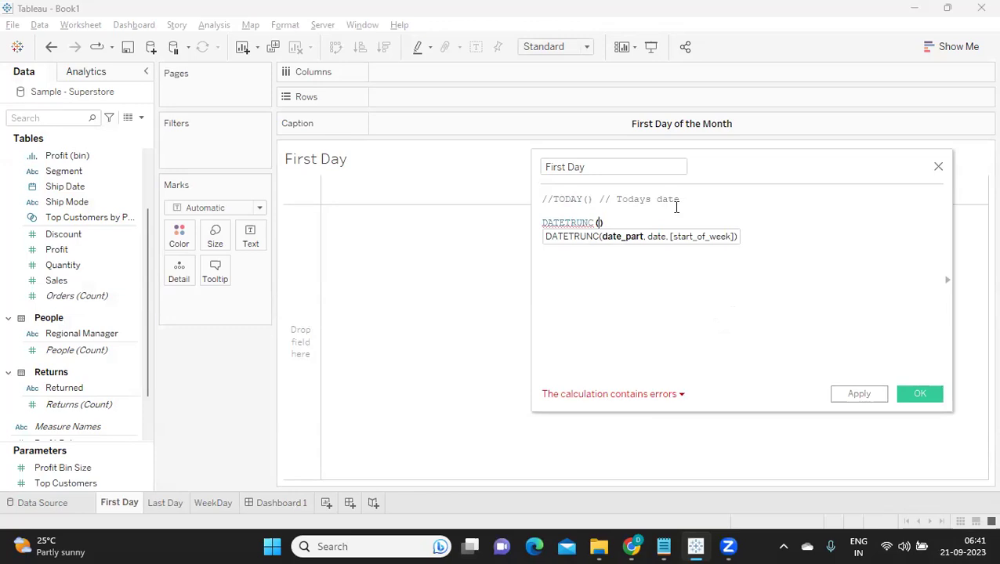
type("'MO")
key("BackSpace")
key("BackSpace")
key("BackSpace")
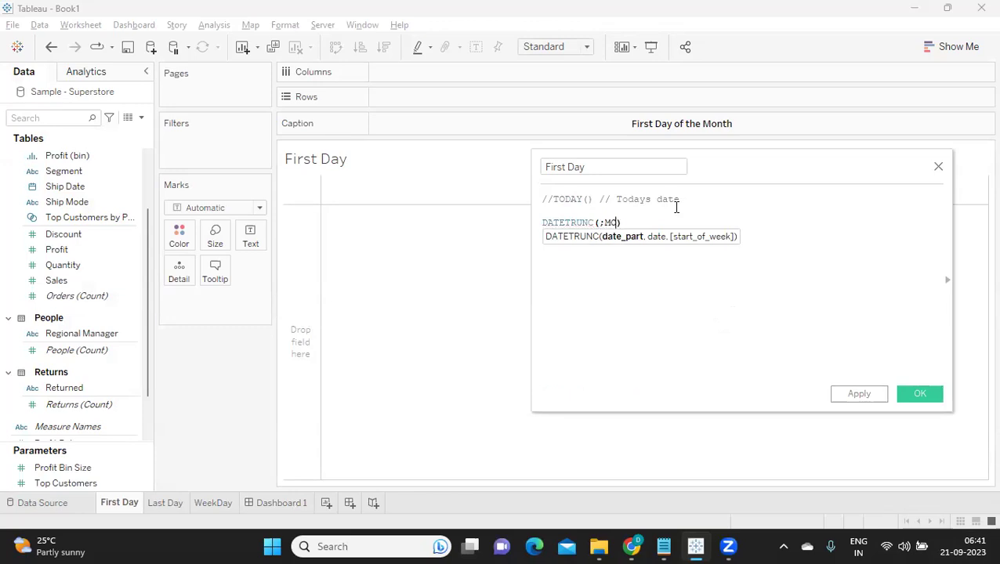
type("'month',TODAY()")
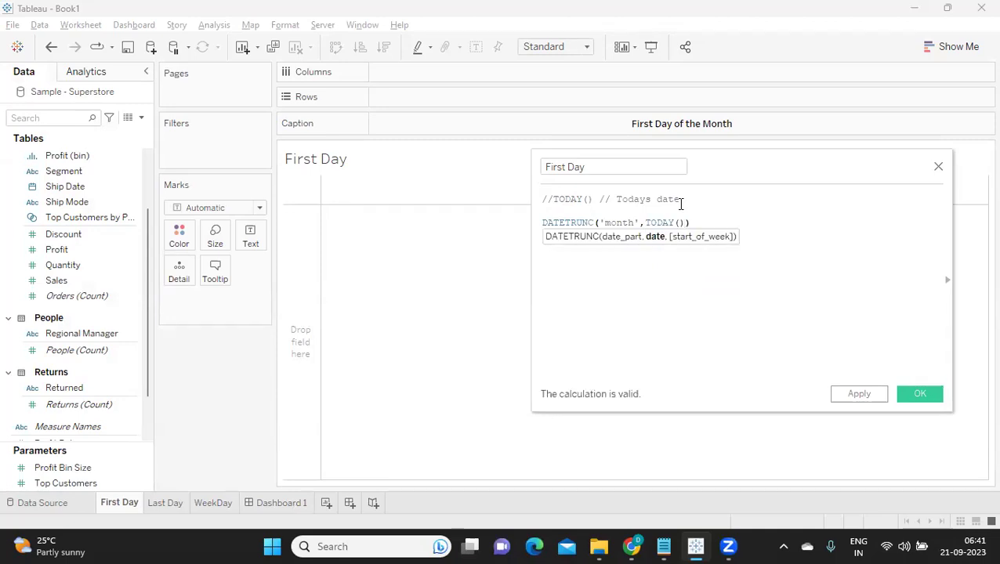
left_click(846, 398)
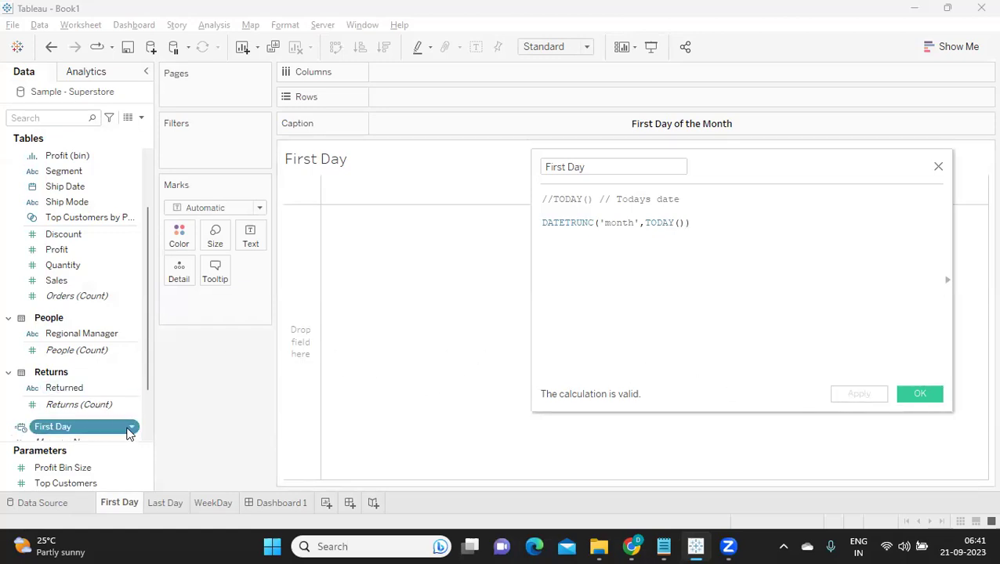
- Place First Day on Rows as a discrete exact date and close its calculation editor
left_click_drag(105, 432, 454, 98)
left_click(466, 97)
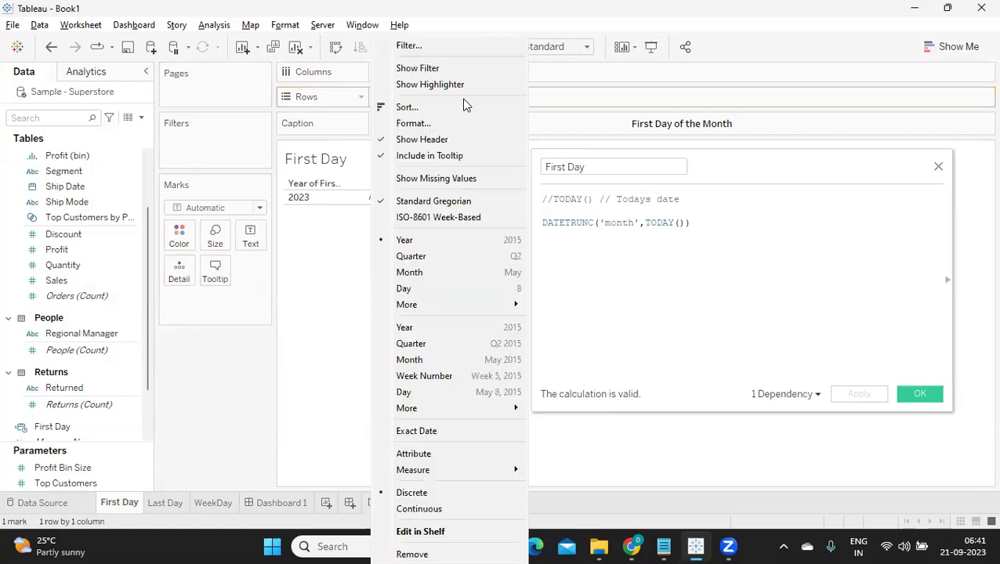
left_click(451, 437)
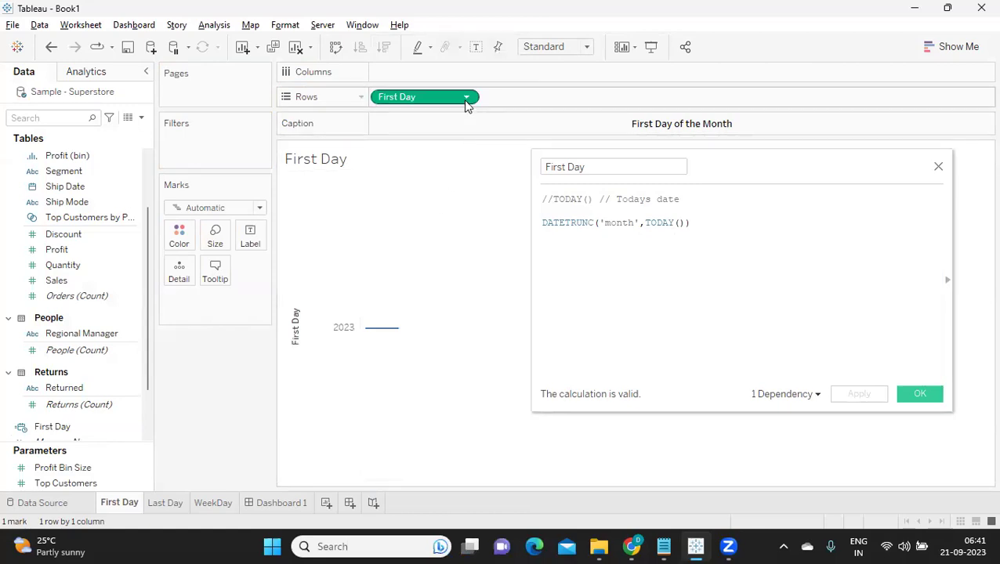
left_click(466, 97)
left_click(442, 491)
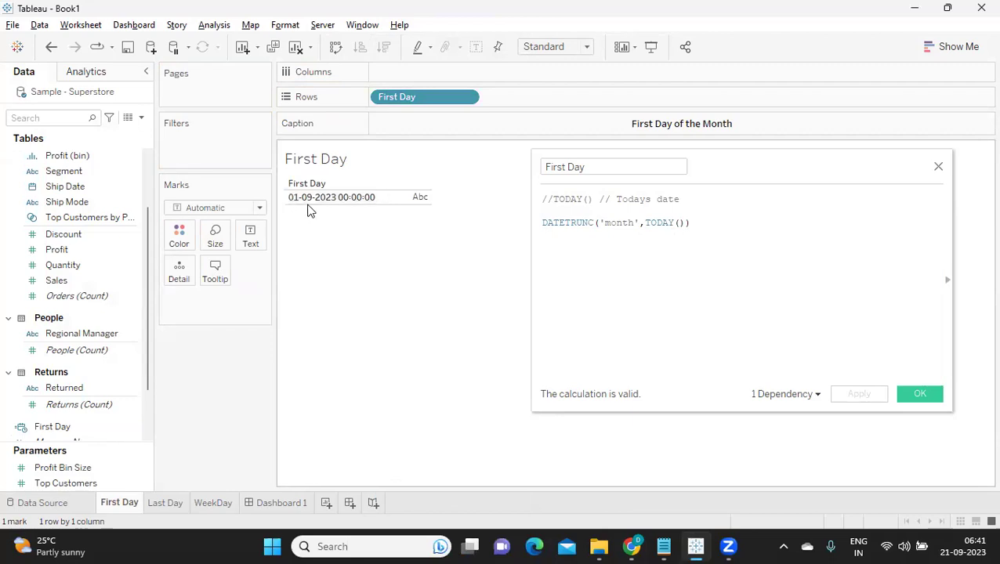
left_click(912, 397)
left_click_drag(341, 178, 364, 203)
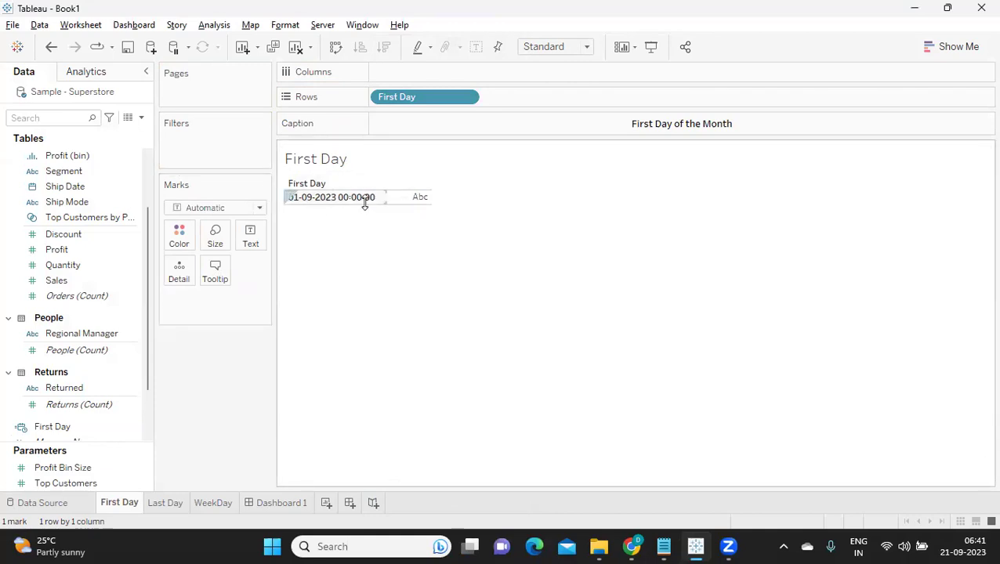
left_click_drag(364, 202, 353, 218)
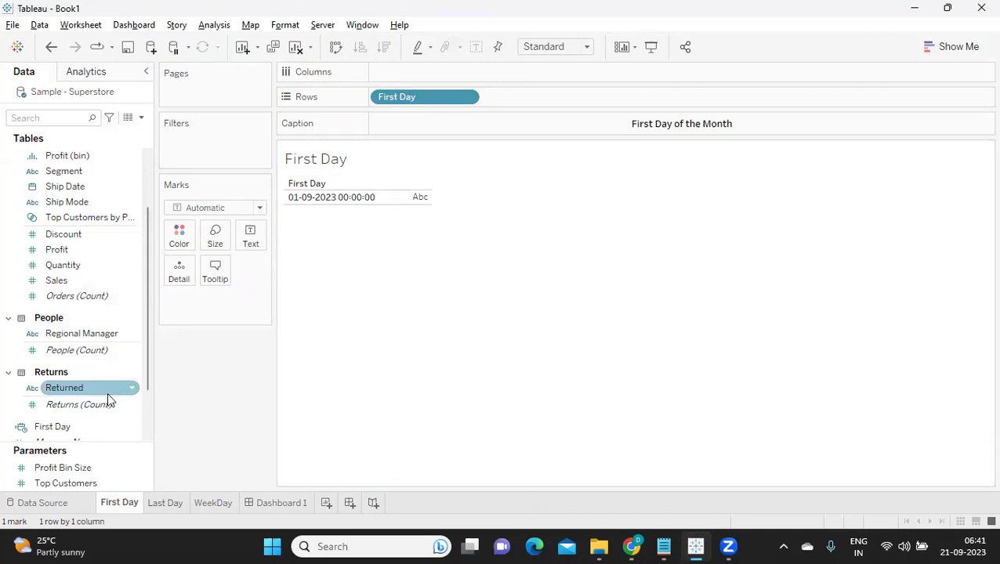
scroll(103, 431, "down", 3)
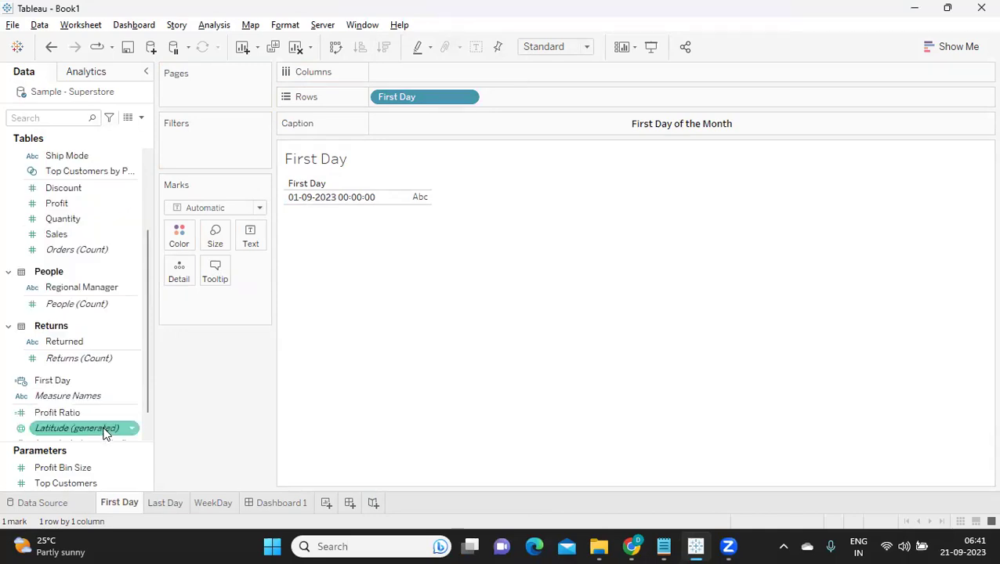
left_click(134, 384)
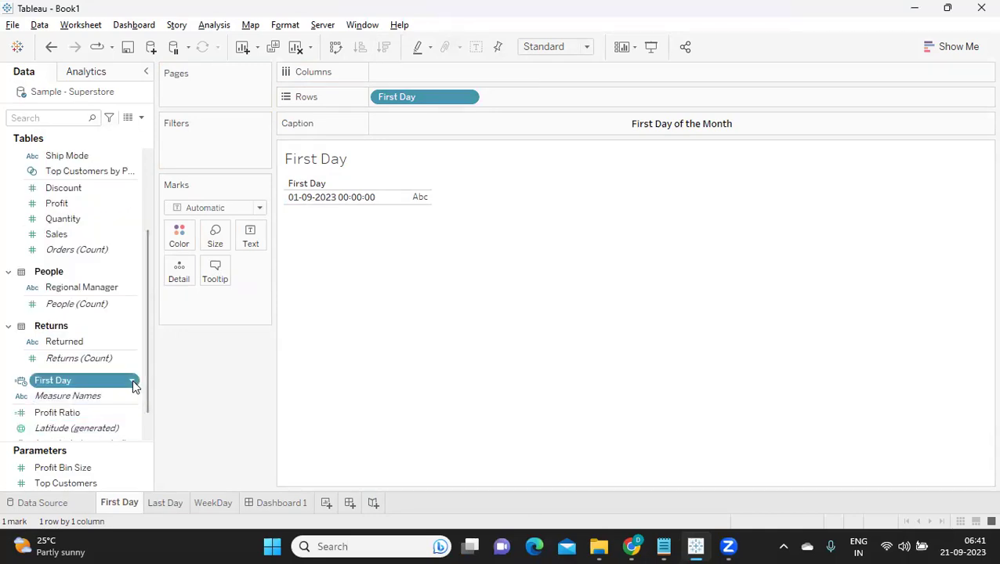
left_click(132, 381)
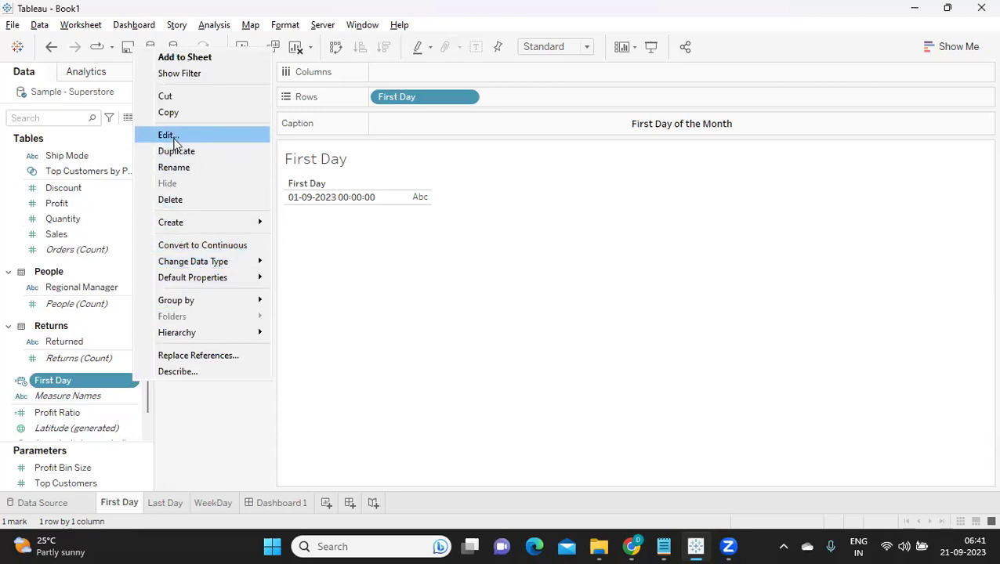
left_click(187, 115)
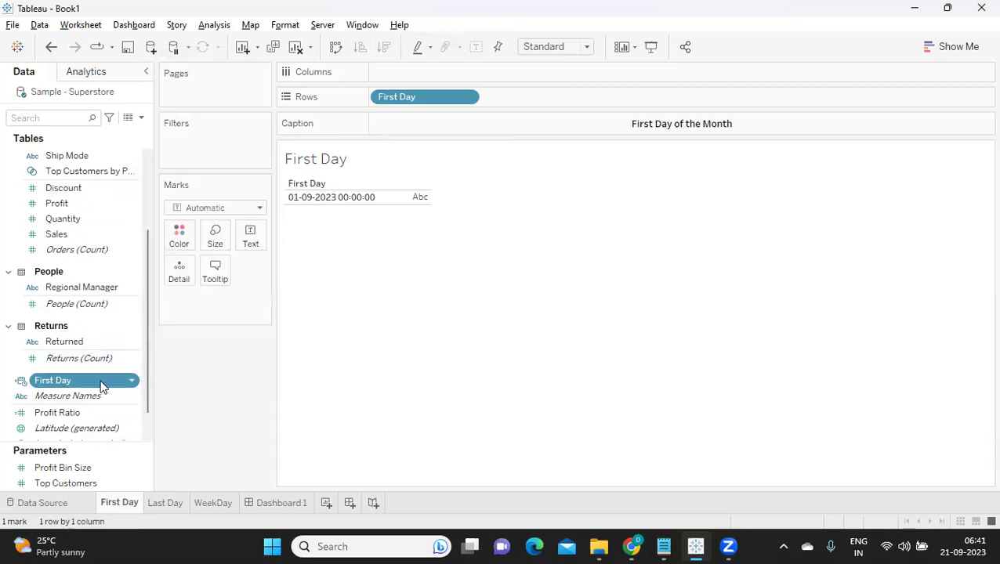
scroll(96, 370, "down", 1)
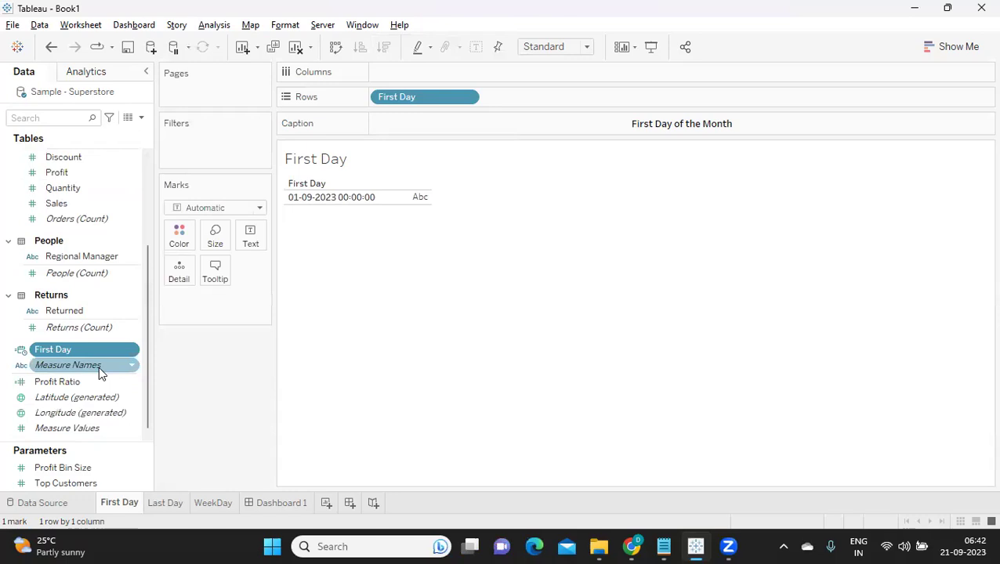
scroll(99, 367, "up", 5)
scroll(99, 366, "down", 4)
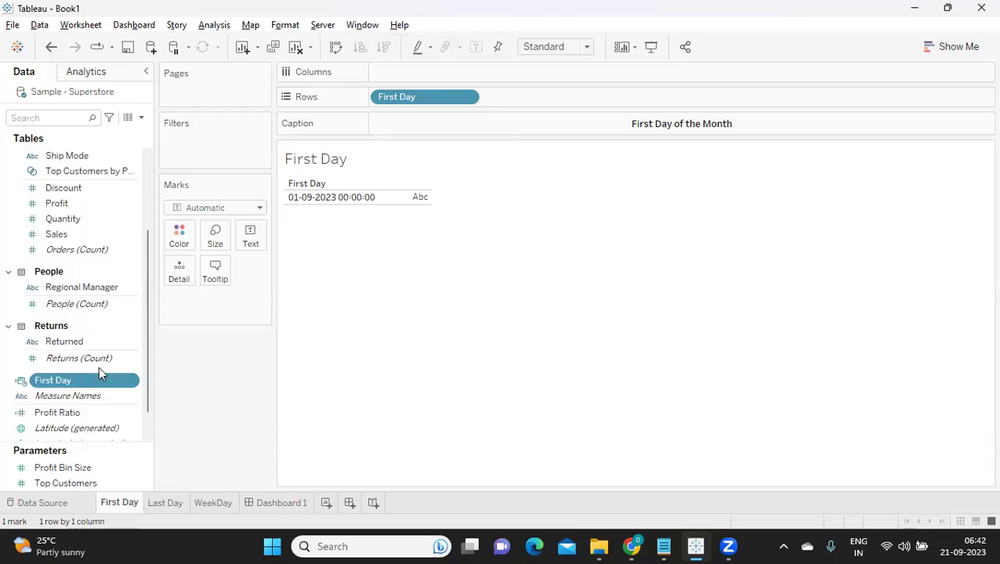
- Duplicate the First Day field, open the copy's calculation for editing and name it Last Day
right_click(131, 382)
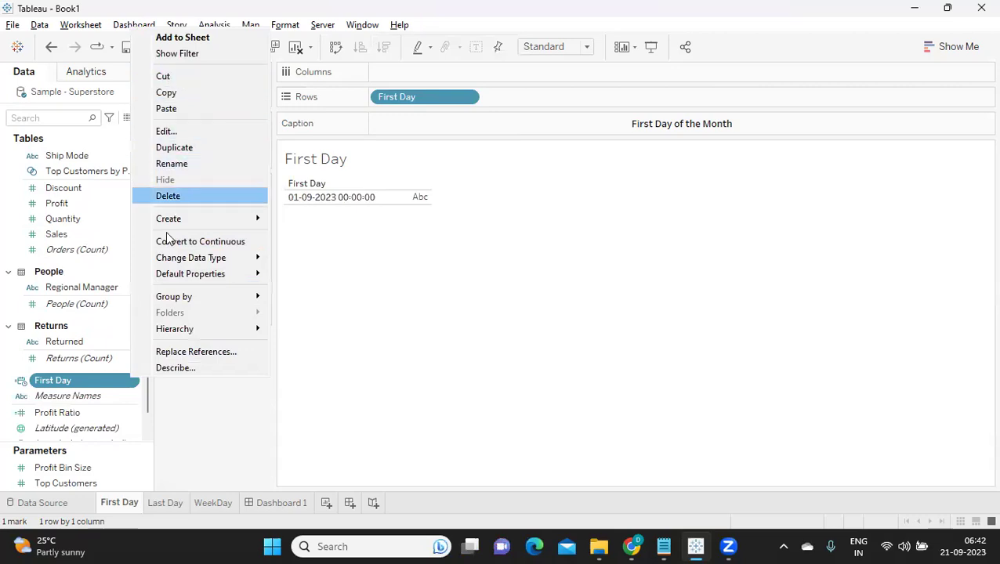
left_click(182, 149)
right_click(130, 399)
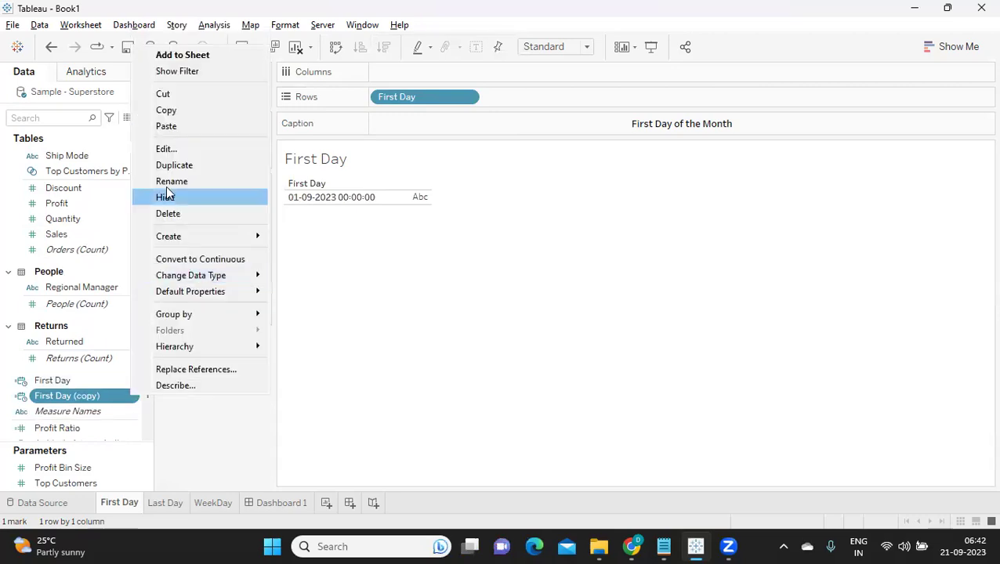
left_click(169, 152)
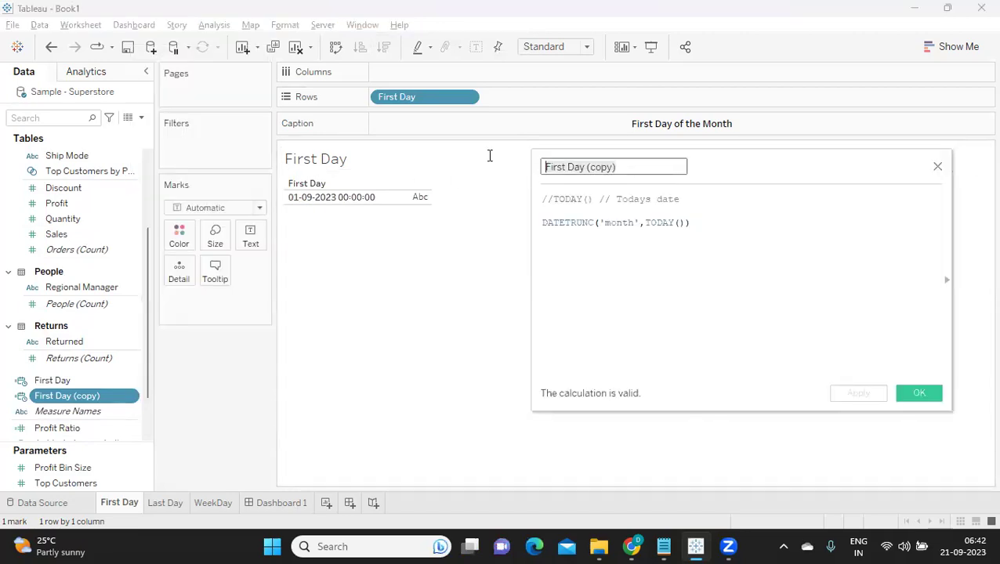
type("Last Da")
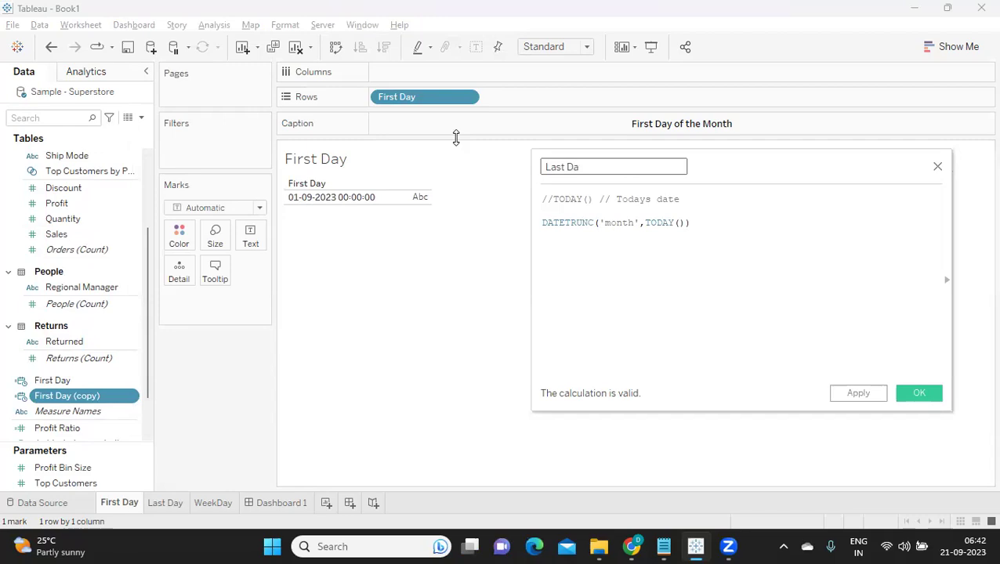
type("y")
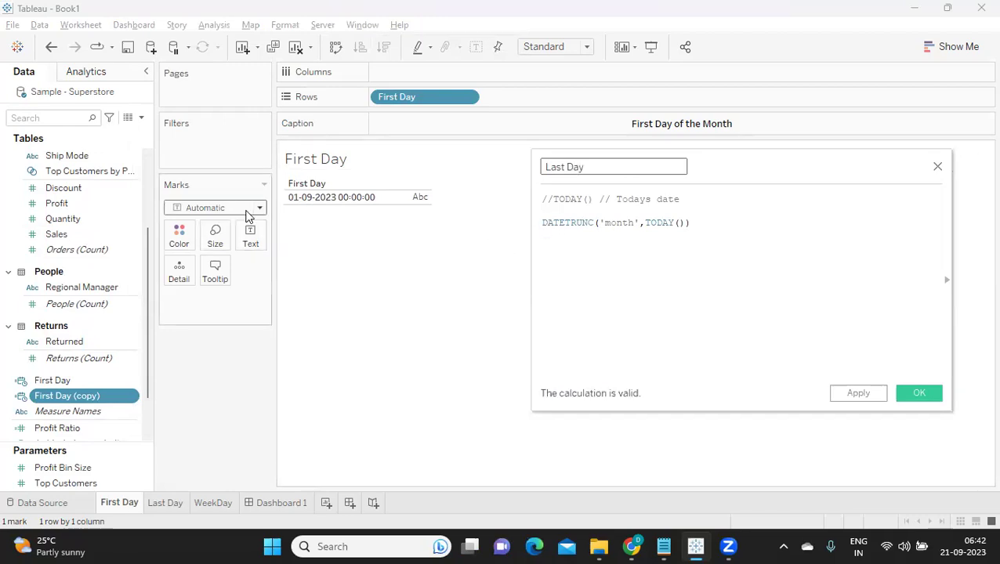
- Wrap the Last Day formula as DATEADD('month',1,DATETRUNC('month',TODAY())) and apply the calculation
left_click(965, 546)
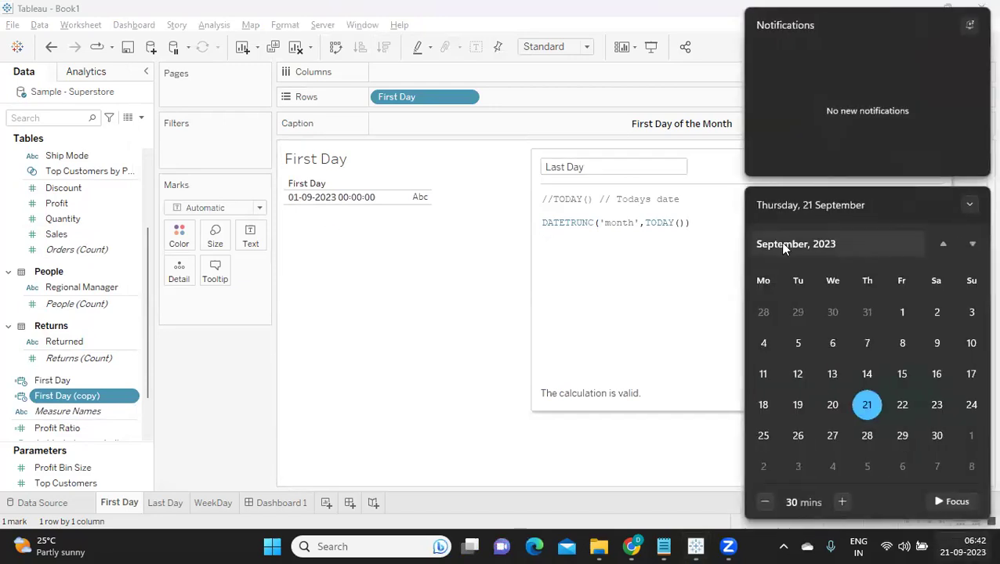
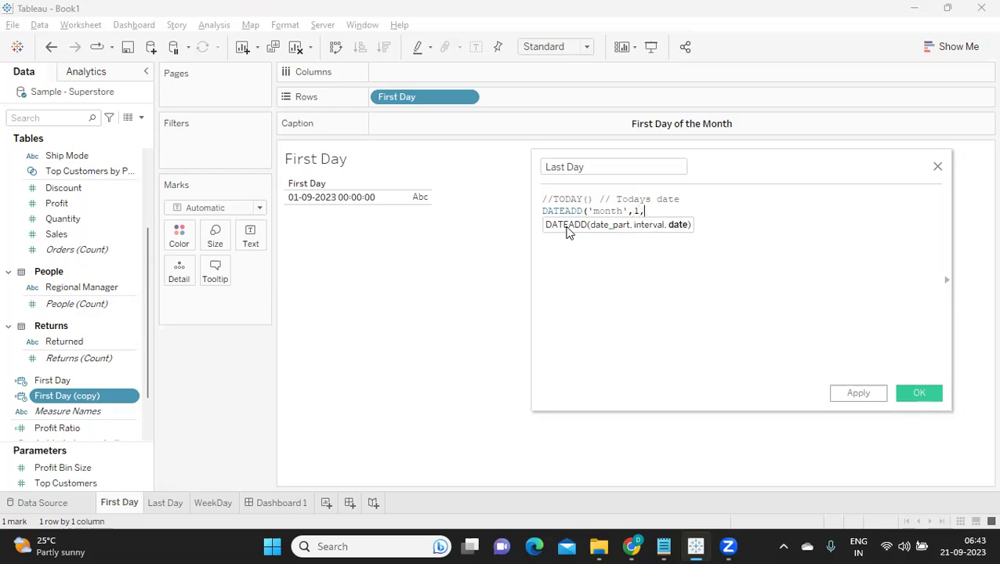
type("DATETRUNC('month',TODAY())")
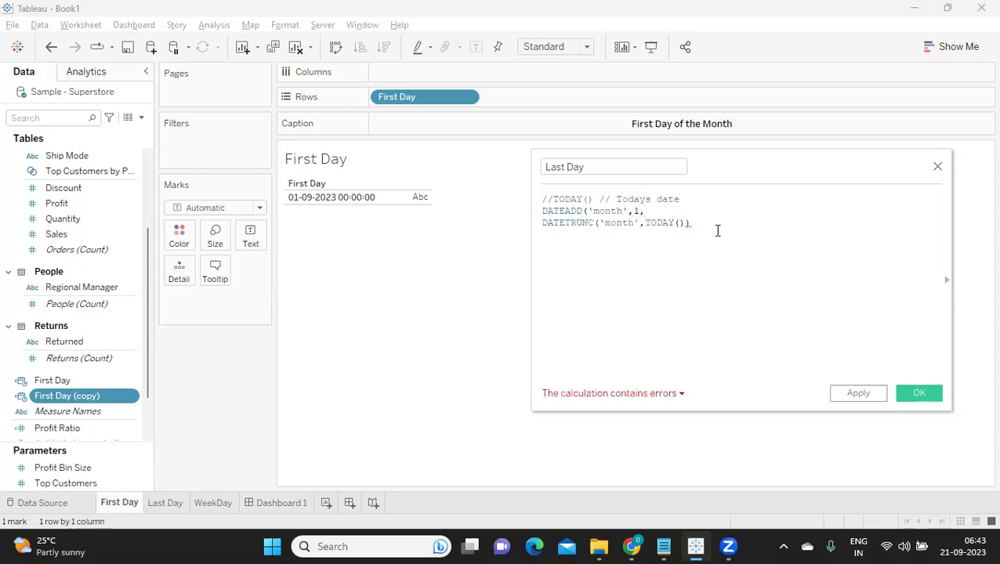
left_click(713, 224)
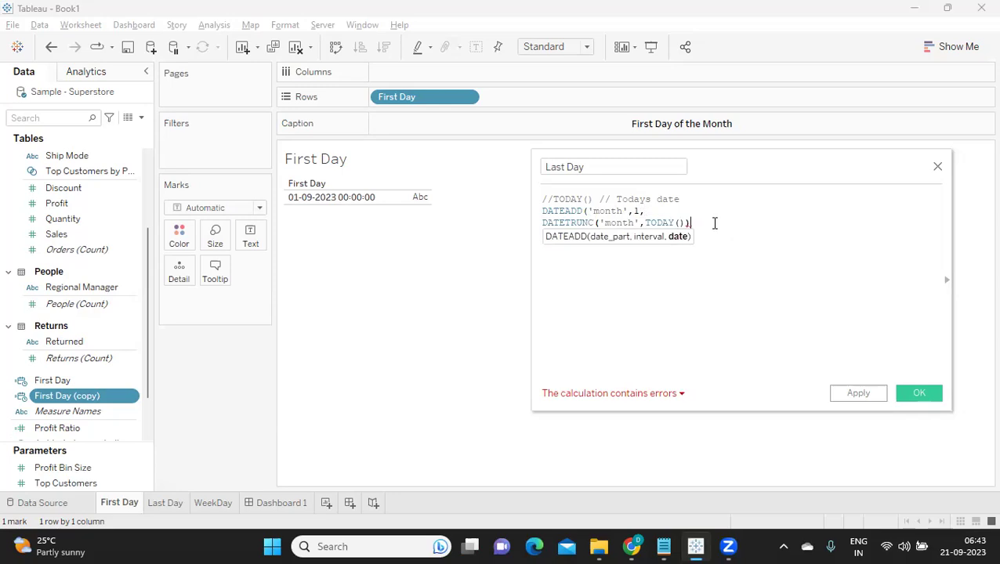
type(")")
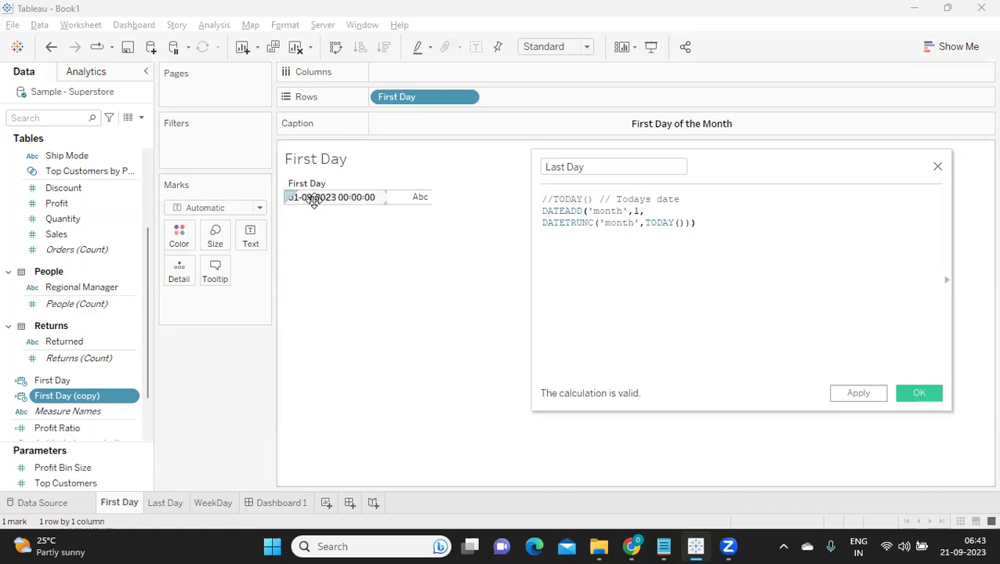
left_click(633, 212)
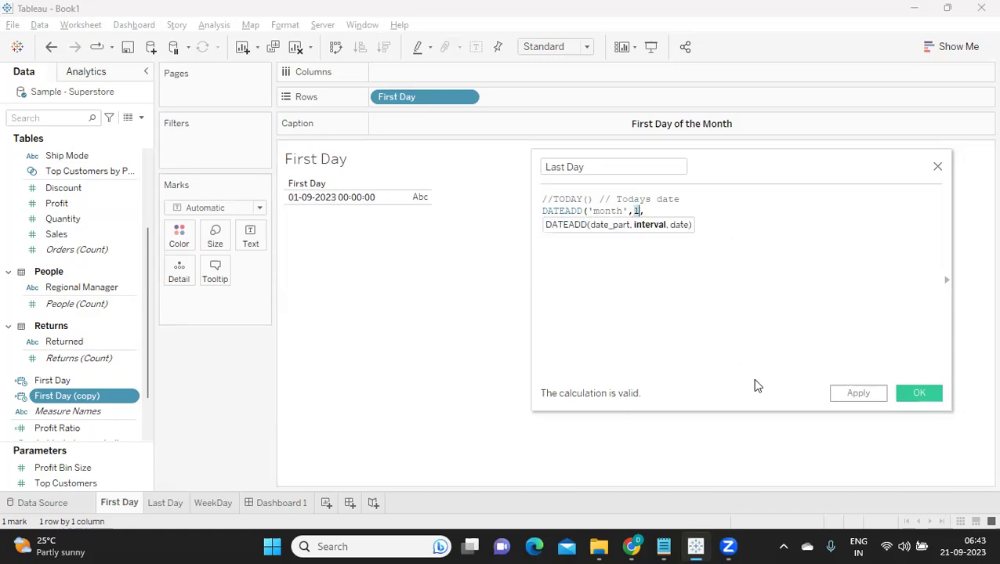
left_click(852, 397)
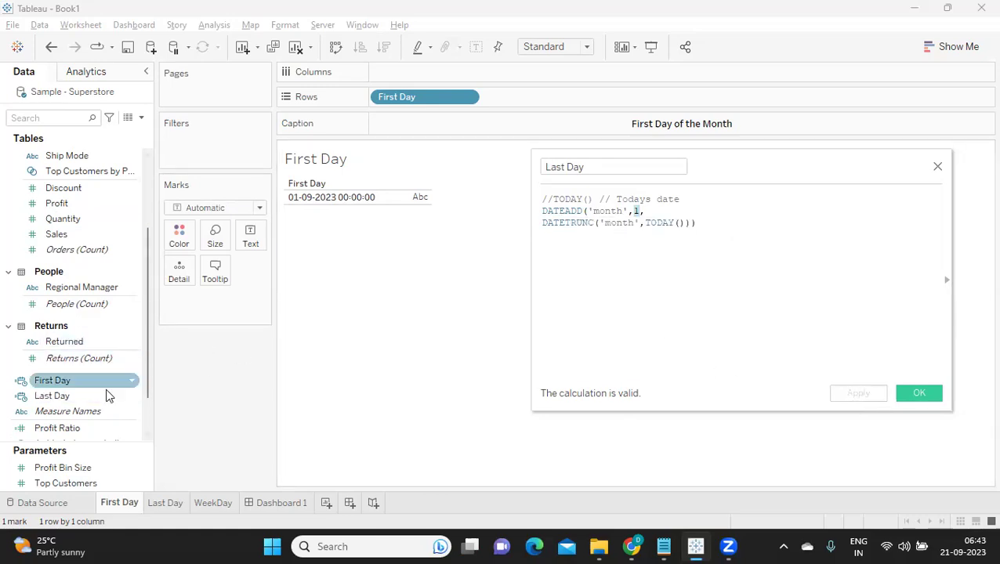
- Place Last Day on Rows after First Day and show it as a discrete exact date
left_click(52, 396)
left_click_drag(188, 313, 576, 98)
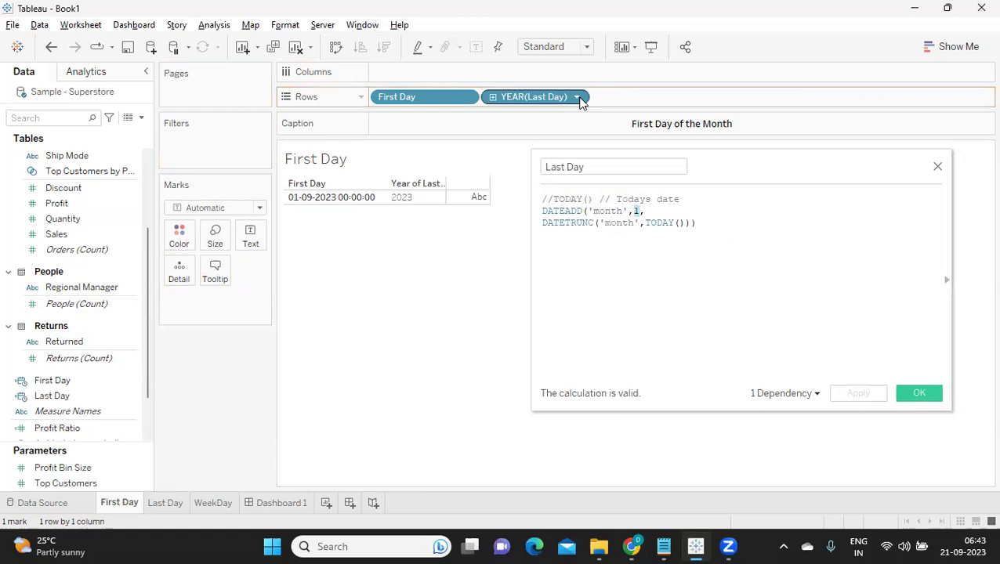
left_click(576, 98)
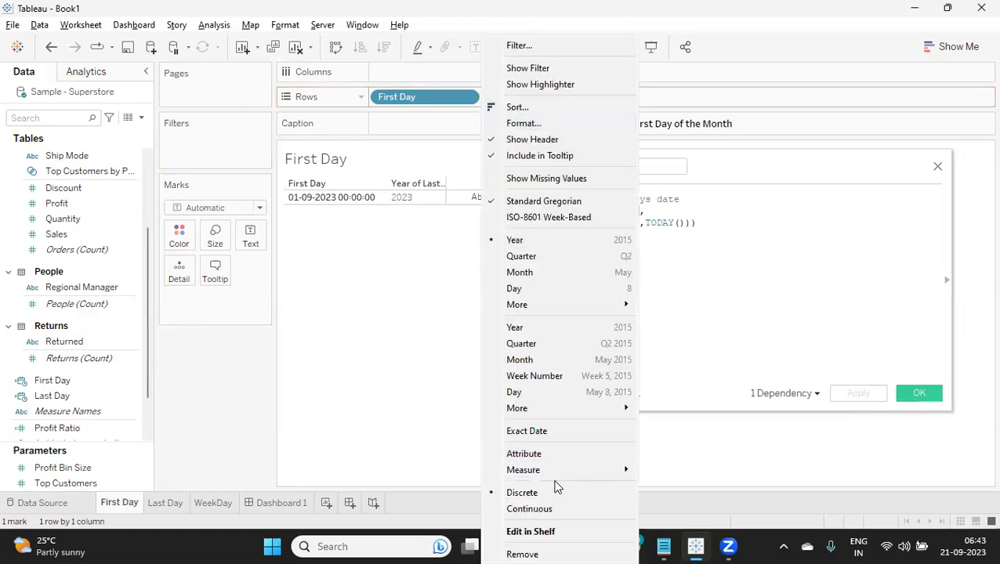
left_click(545, 433)
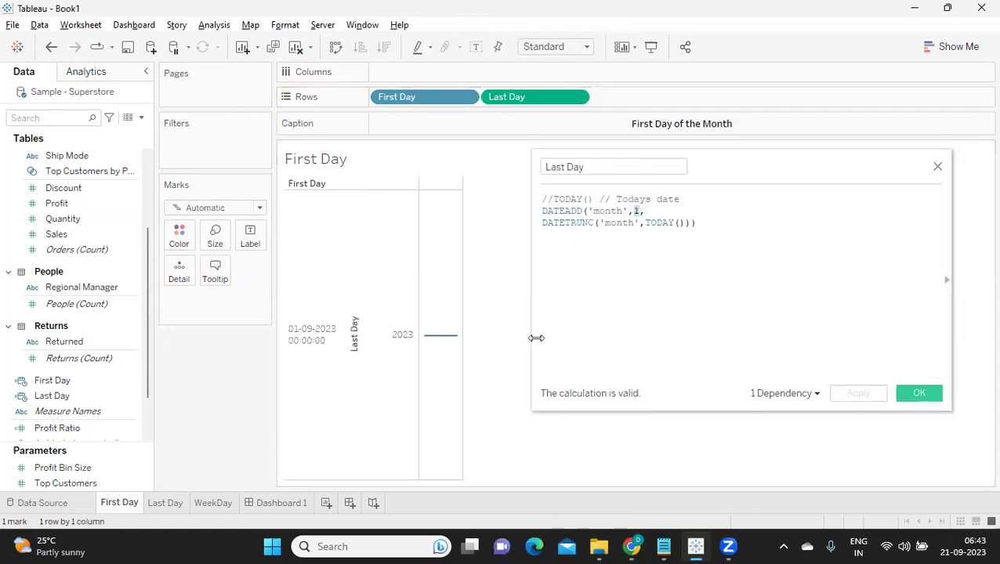
left_click(580, 100)
left_click(549, 492)
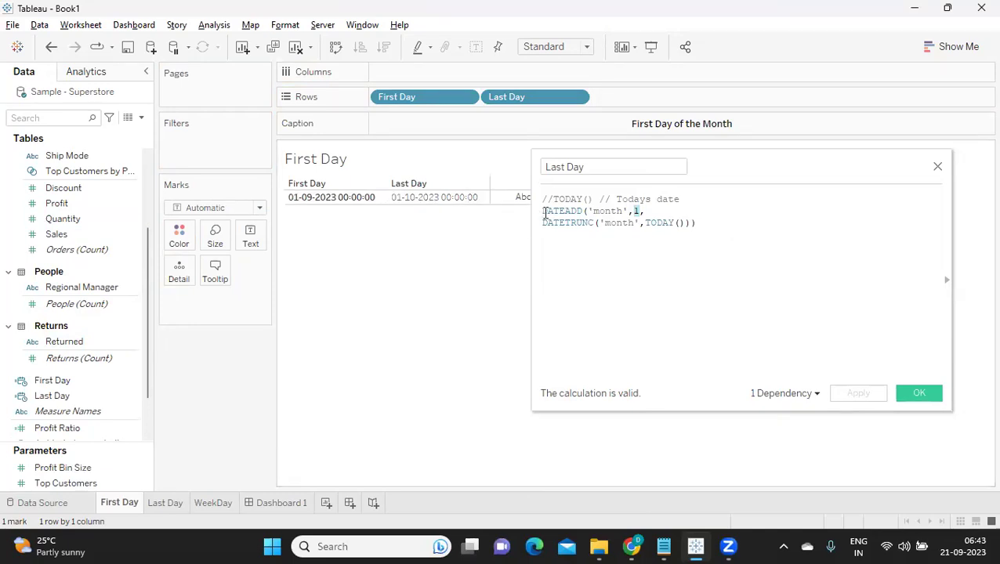
- Insert an empty line above the DATEADD('month',1, line in the Last Day calculation
left_click_drag(644, 212, 607, 210)
left_click(589, 238)
type("DATETRUNC('month',TODAY()))")
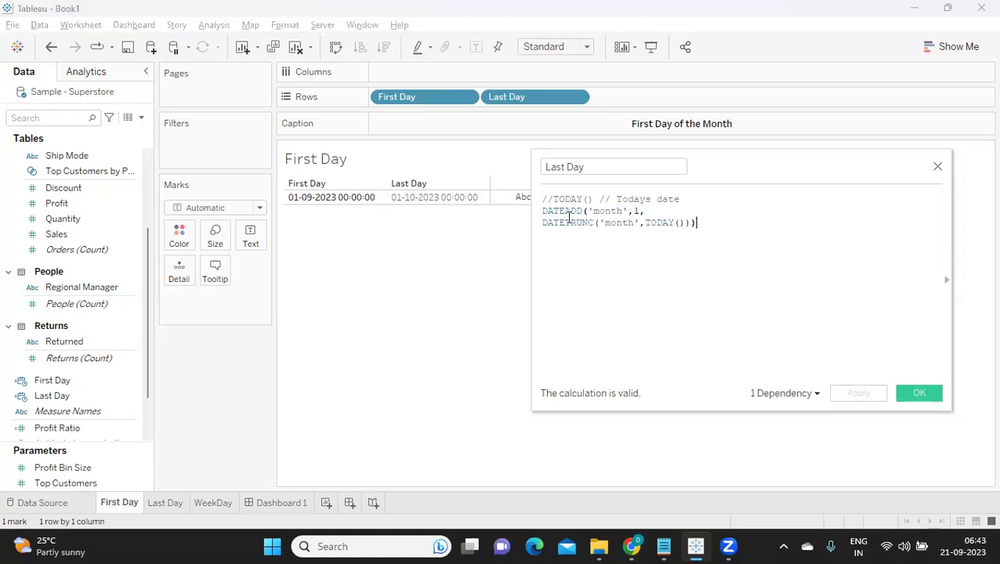
double_click(546, 211)
left_click(538, 227)
key("Return")
left_click(547, 210)
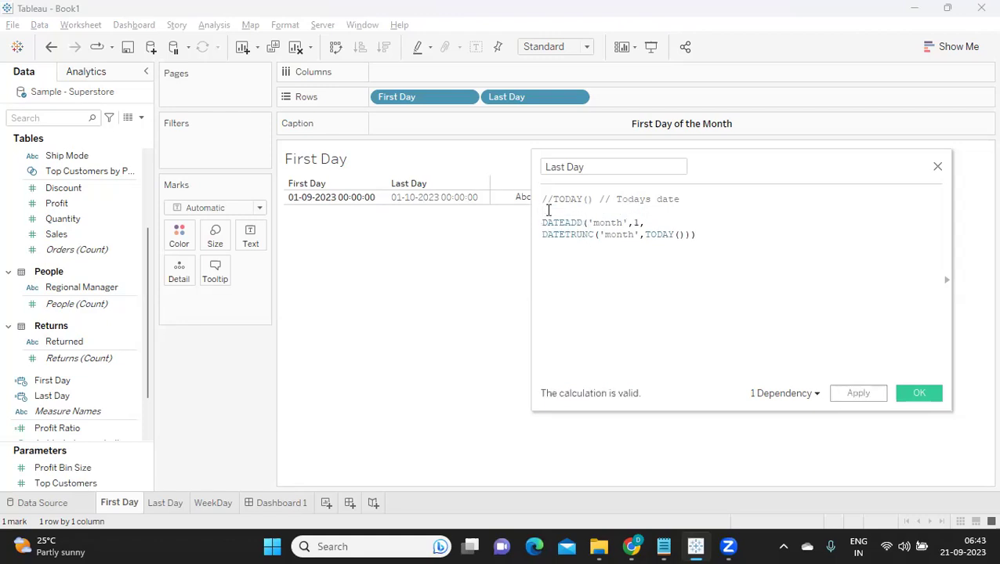
- Wrap the Last Day formula in an outer DATEADD('day',-1, ...), apply it and check the month's end in the system calendar
type("DA")
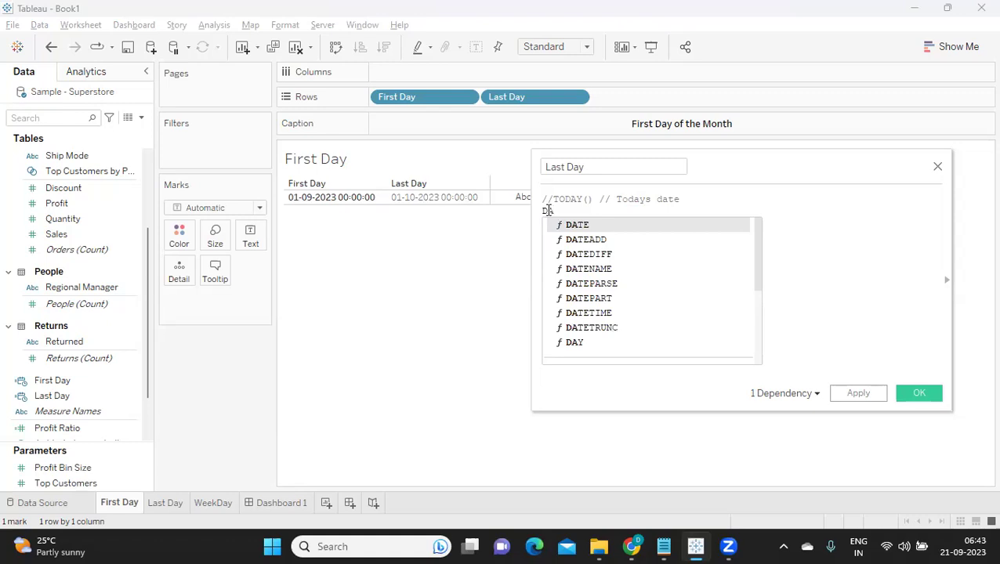
key("Down")
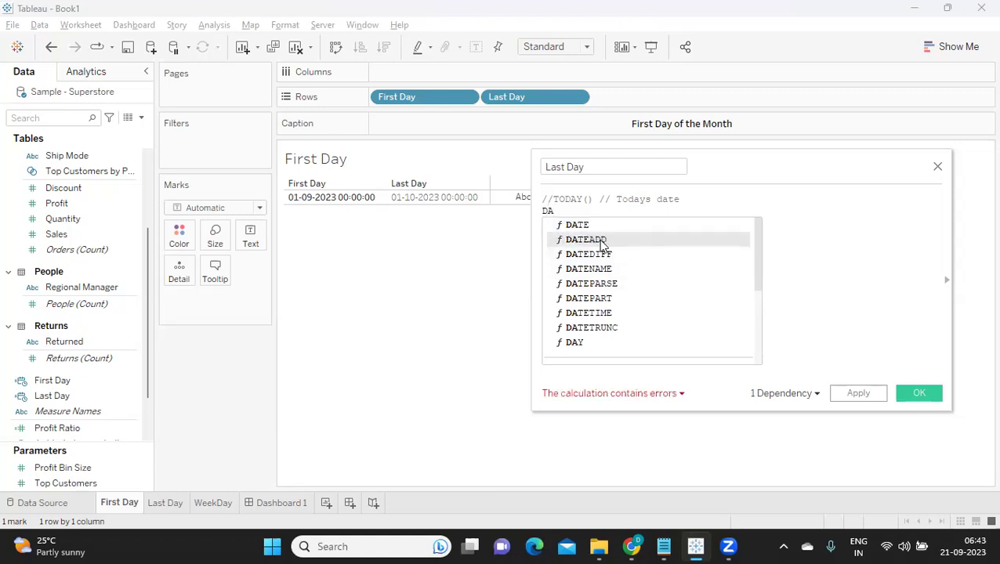
double_click(601, 239)
type("'D")
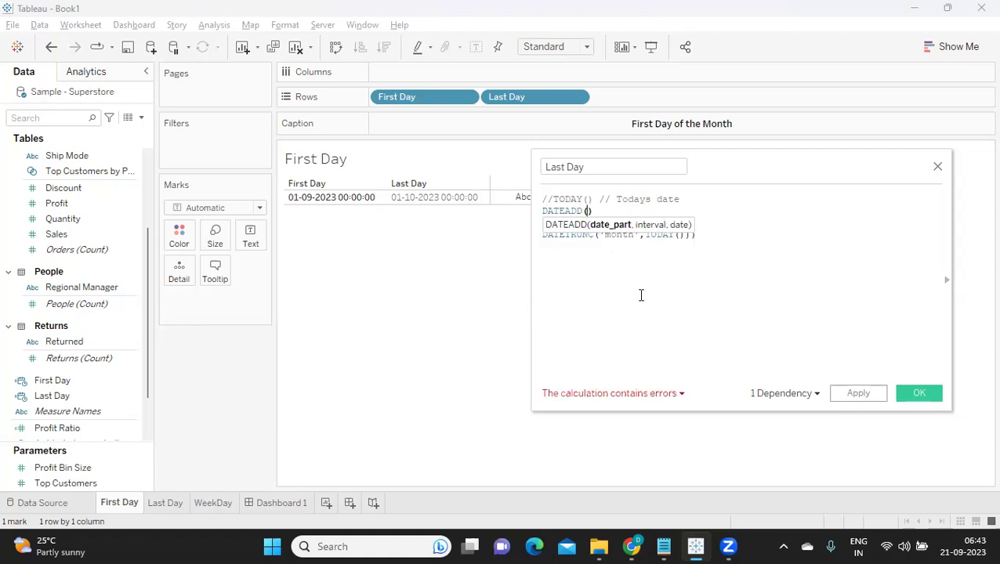
type("day'")
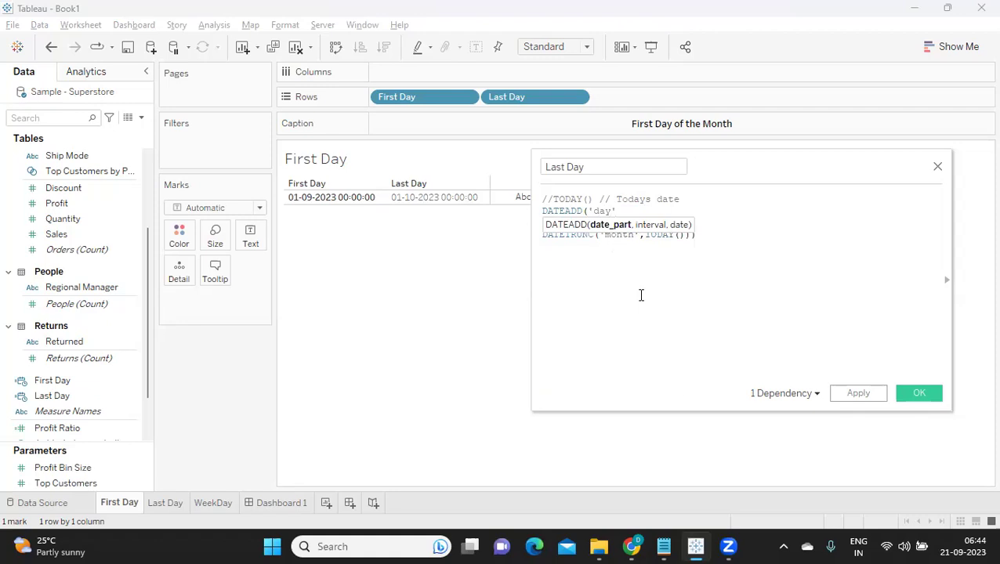
type(",-1")
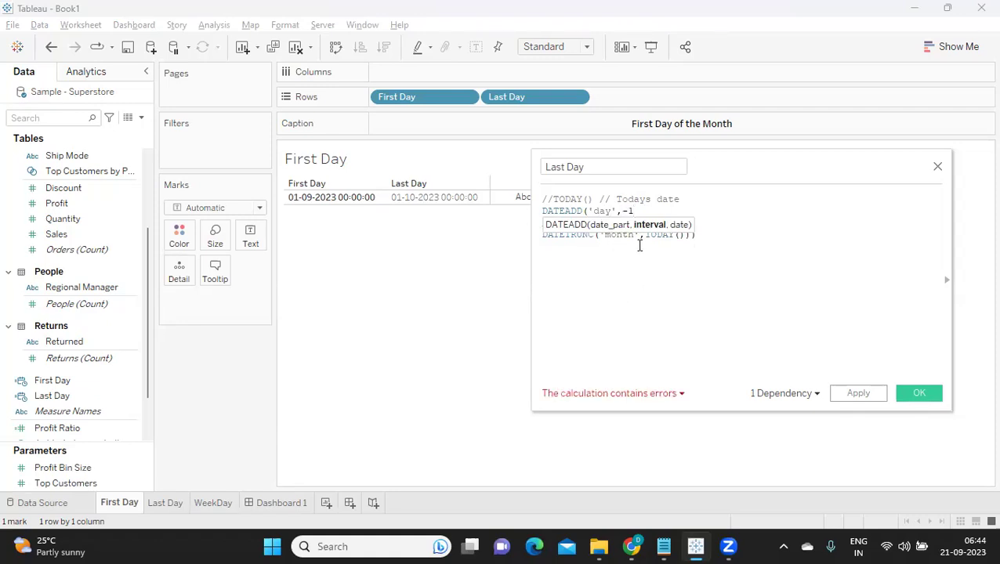
type(",")
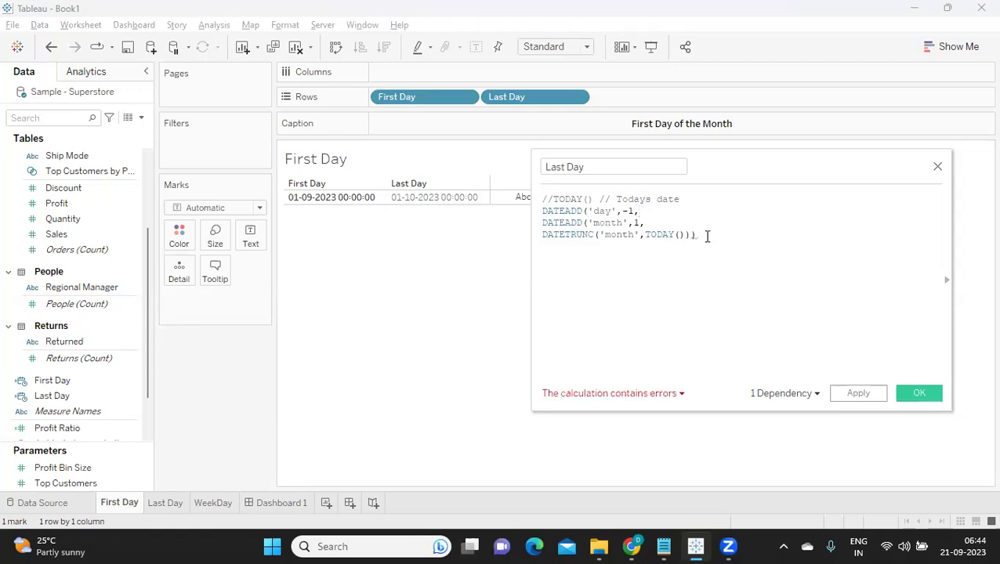
left_click(707, 233)
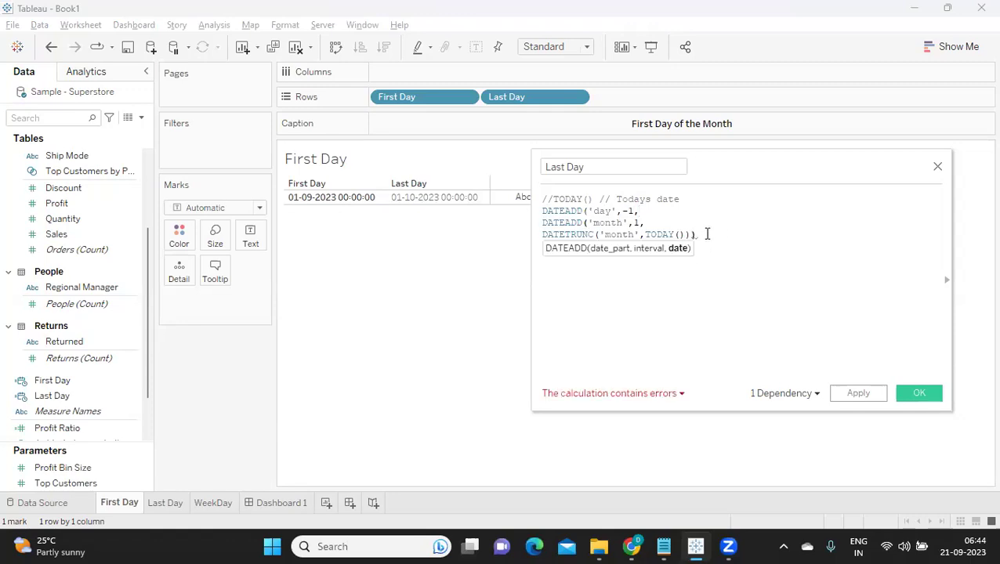
key("BackSpace")
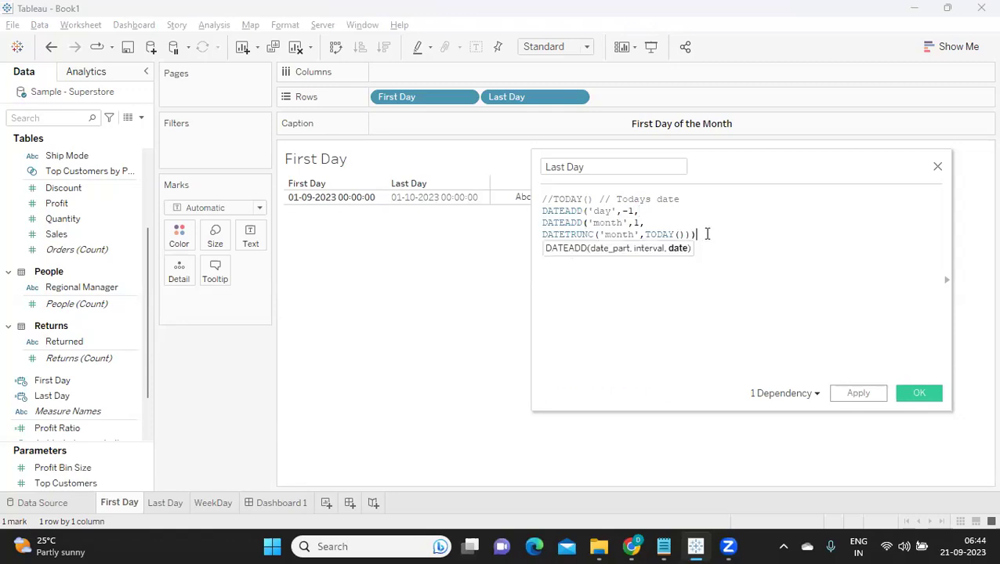
type(")")
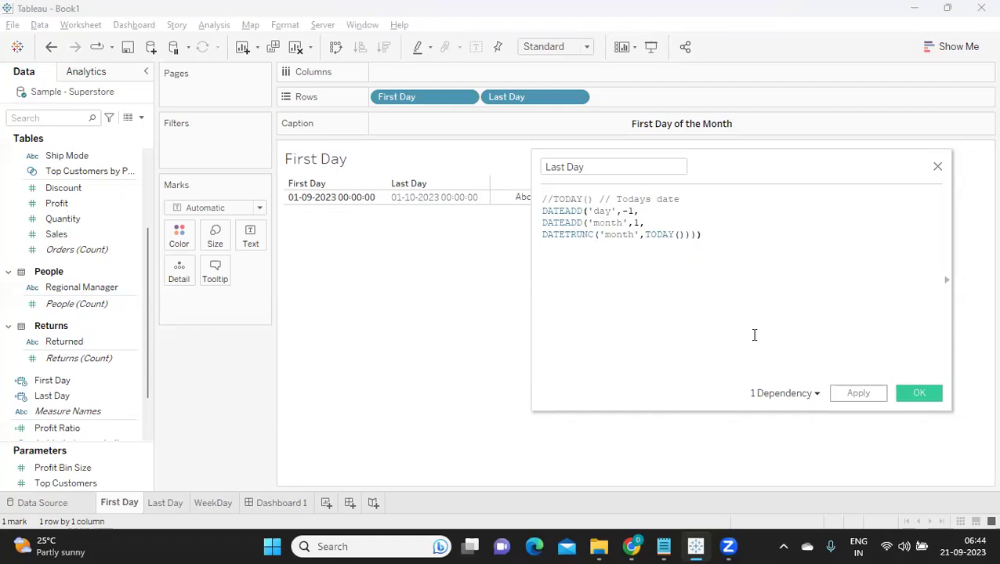
left_click(858, 394)
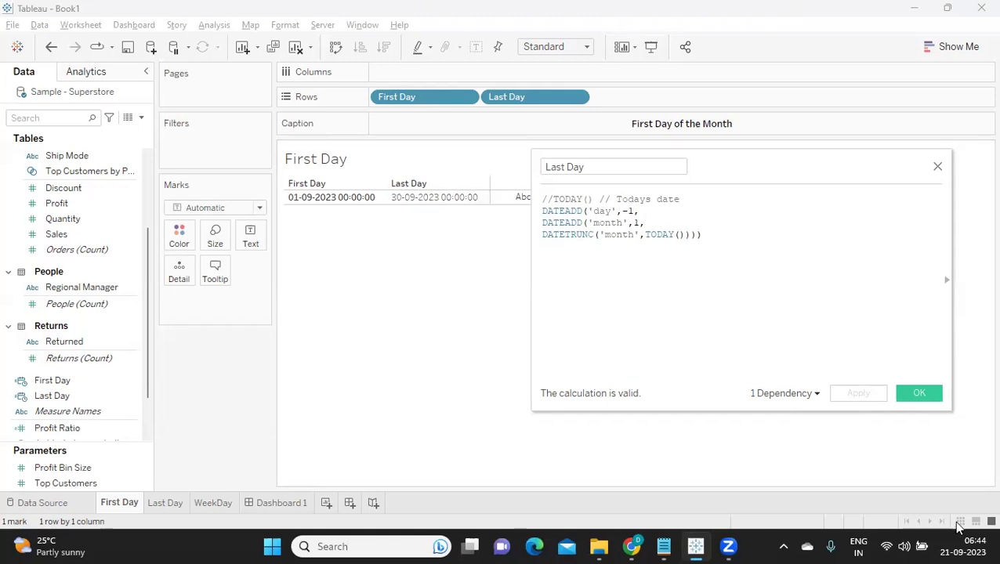
left_click(962, 546)
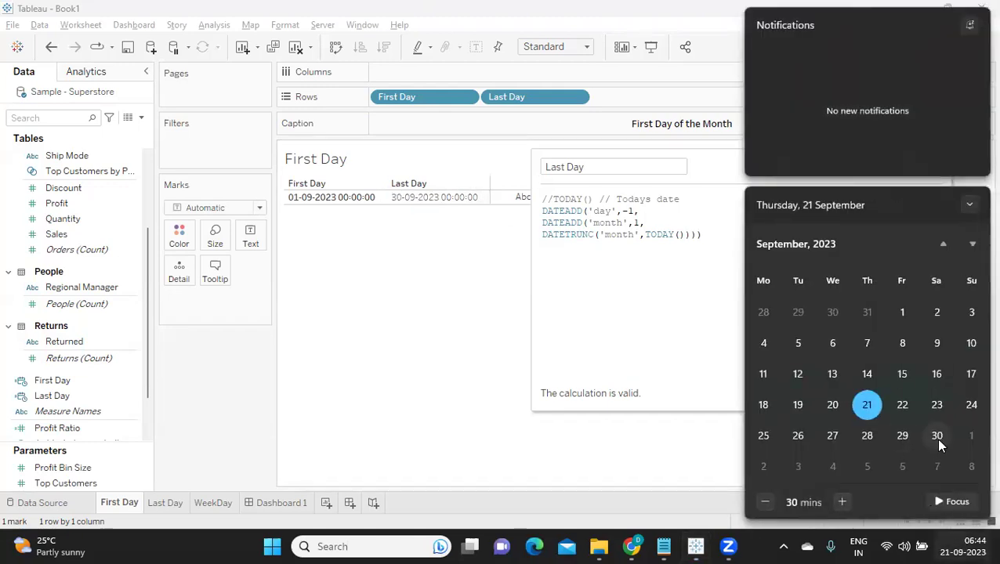
left_click(655, 285)
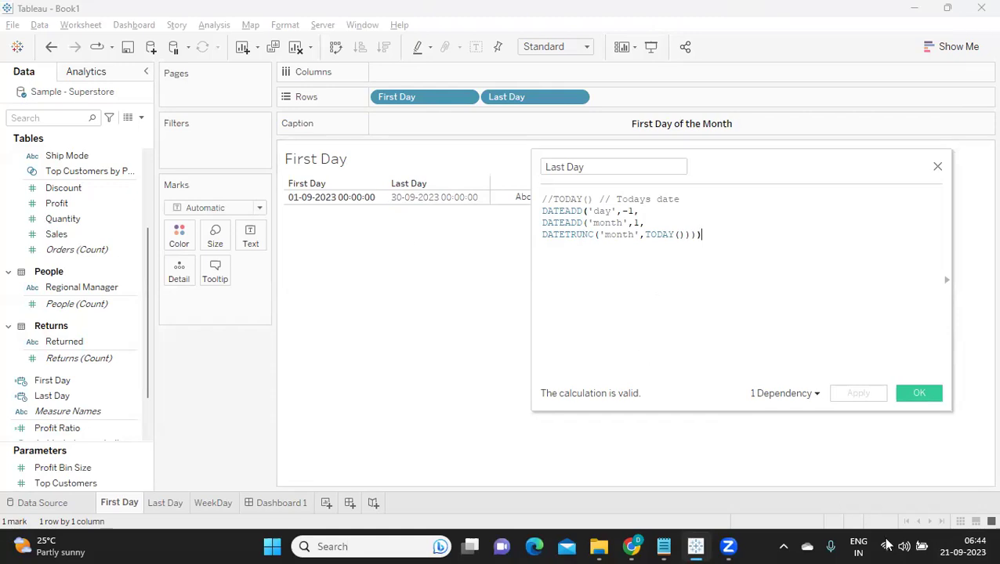
- Set the month interval in the Last Day formula to -1 and apply the calculation
left_click(634, 223)
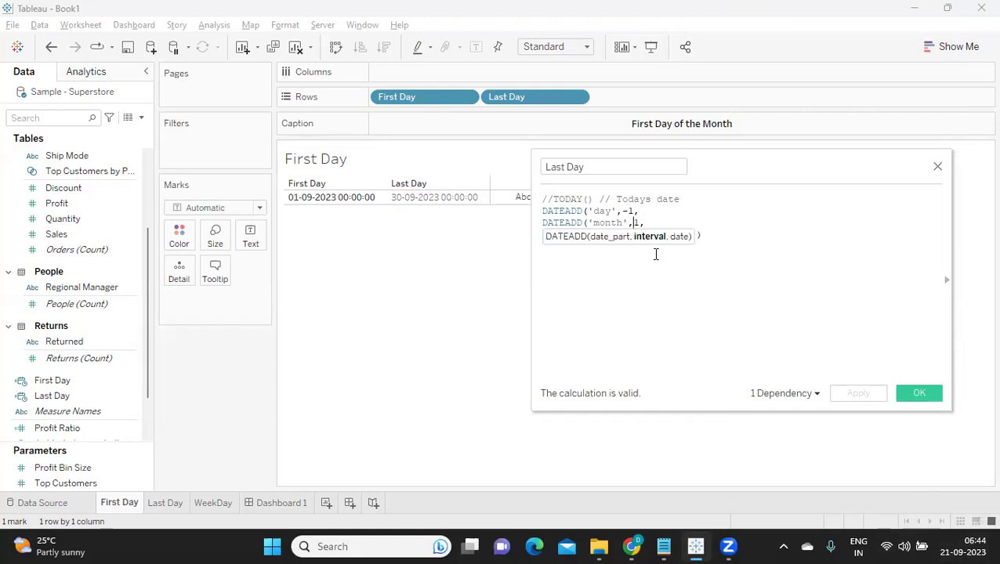
type("-")
left_click(865, 393)
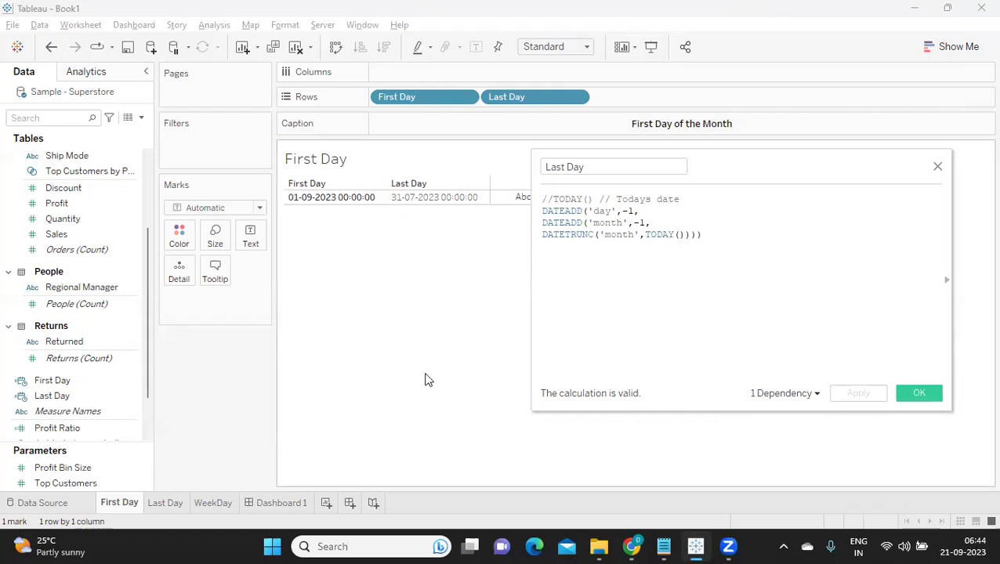
- Remove the outer DATEADD('day',-1, and its closing parenthesis from the Last Day formula, and apply the calculation
left_click_drag(638, 212, 541, 217)
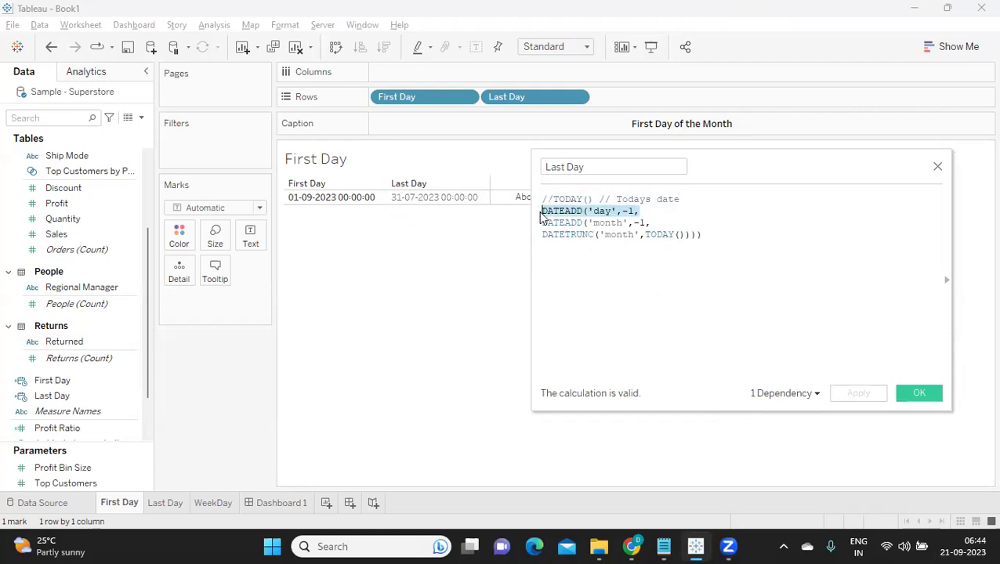
key("BackSpace")
left_click(639, 225)
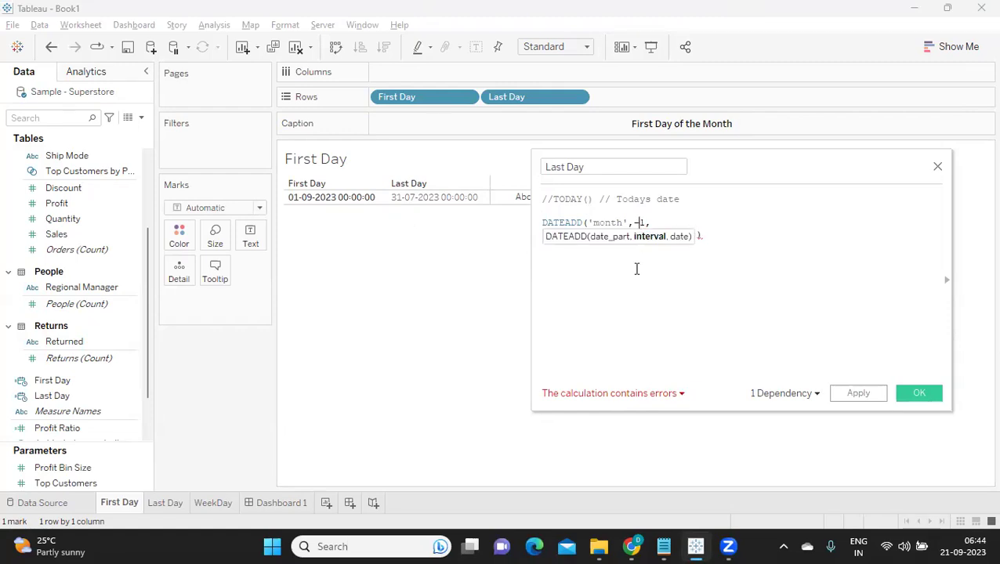
key("BackSpace")
type("-")
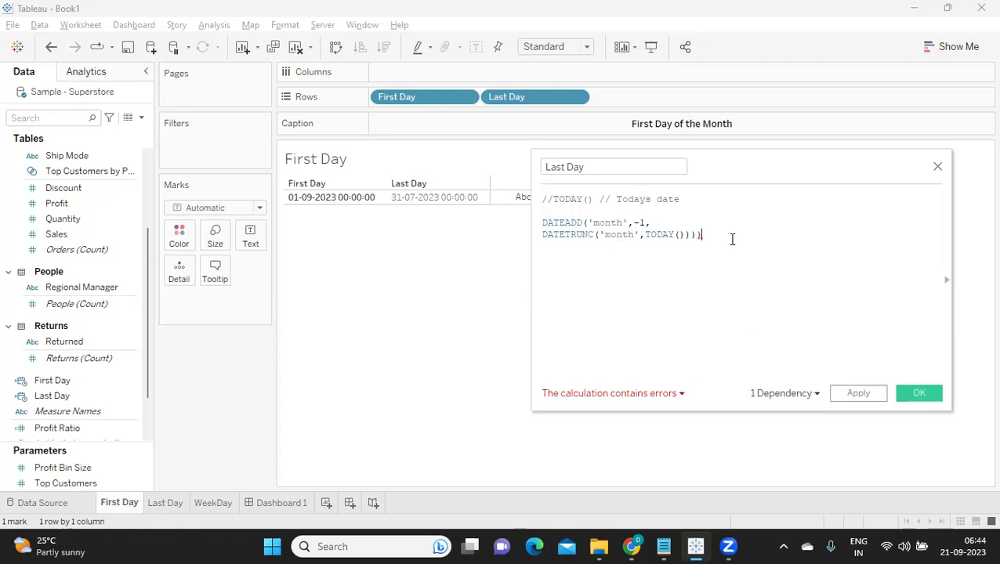
key("BackSpace")
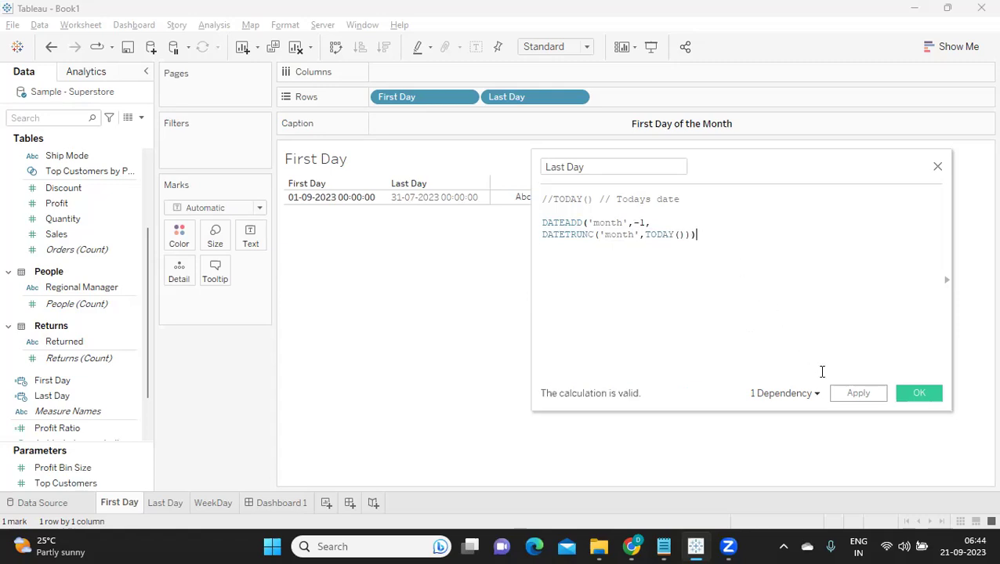
left_click(871, 398)
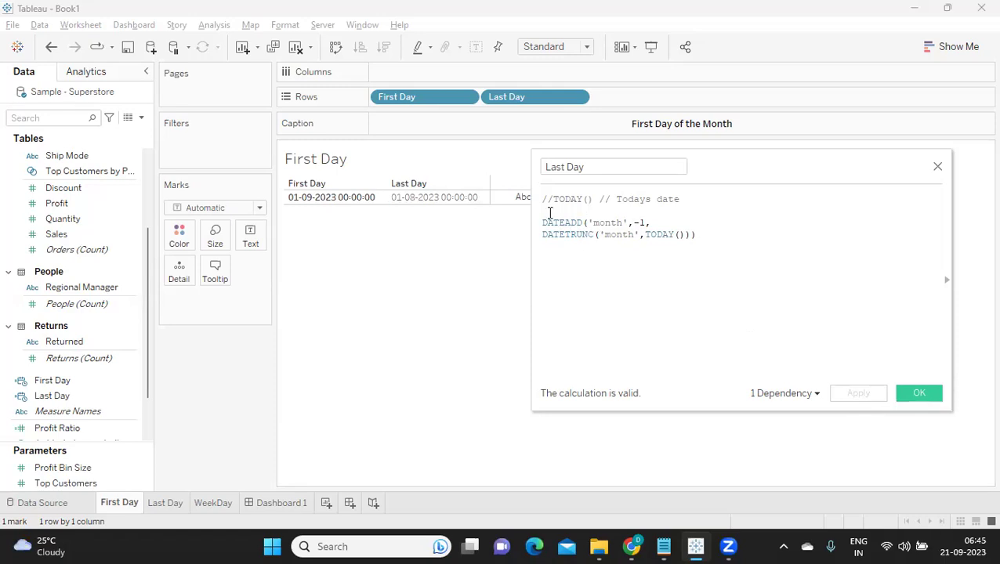
- Change the DATEADD date part in the Last Day formula from month to day and apply the calculation
double_click(604, 223)
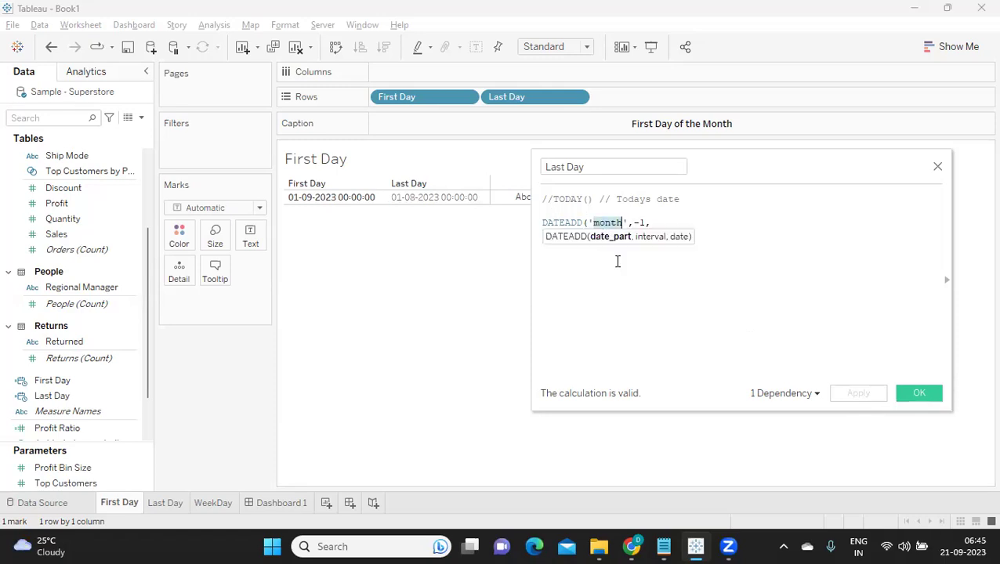
key("BackSpace")
type("day")
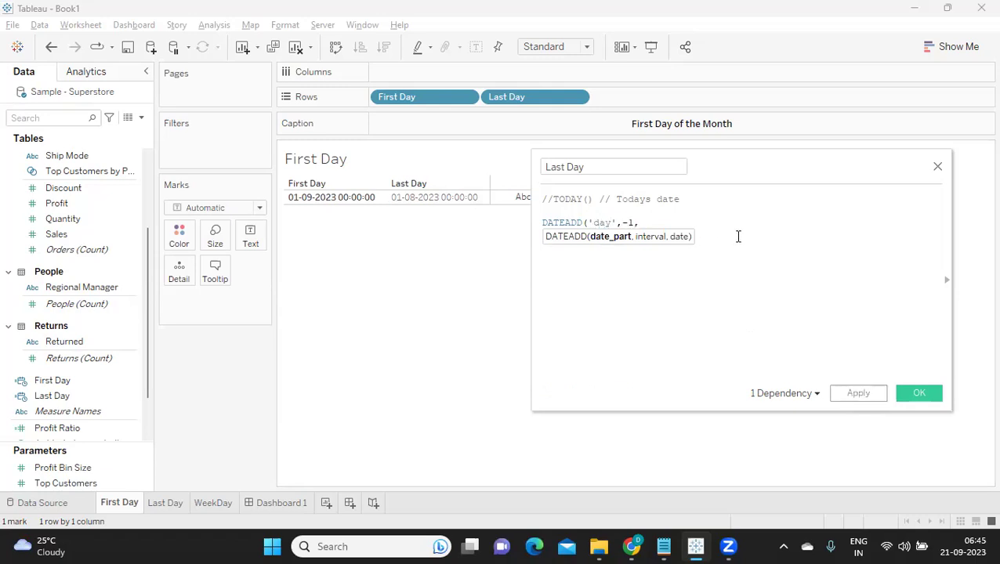
left_click(838, 390)
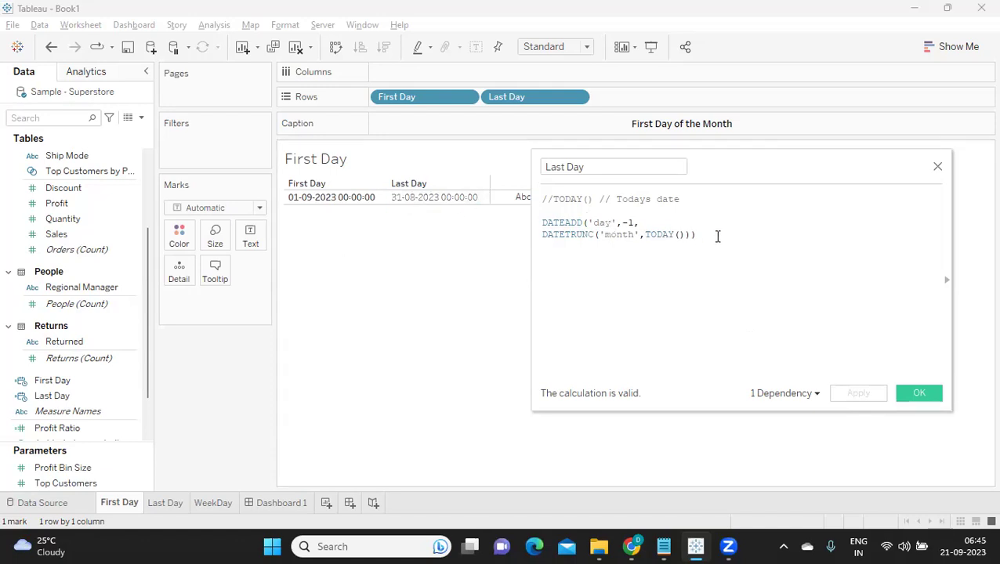
- Restore the nested Last Day formula with DATEADD('day',-1, around DATEADD('month',-1, and DATETRUNC('month',TODAY())
left_click_drag(699, 234, 532, 225)
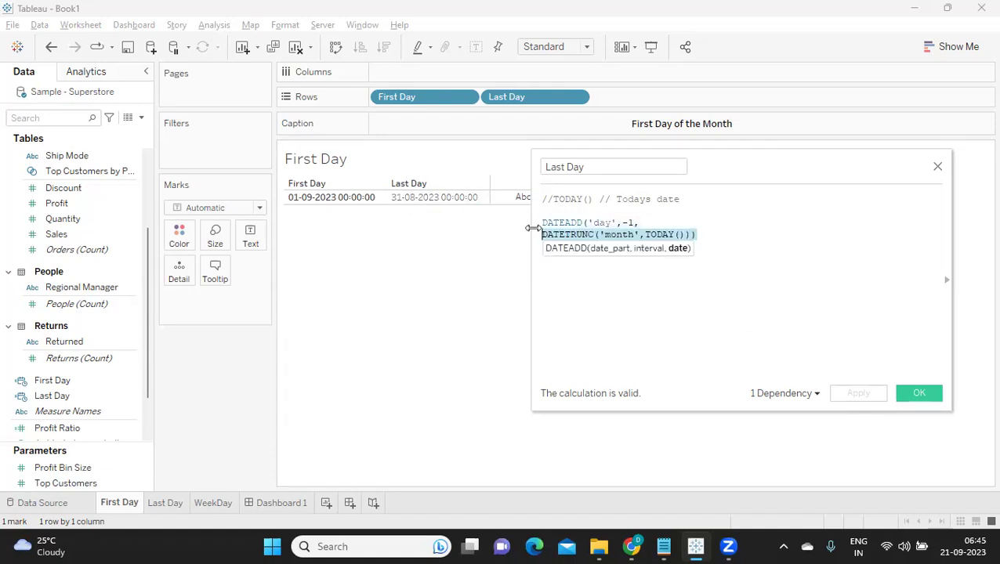
left_click(574, 233)
key("End")
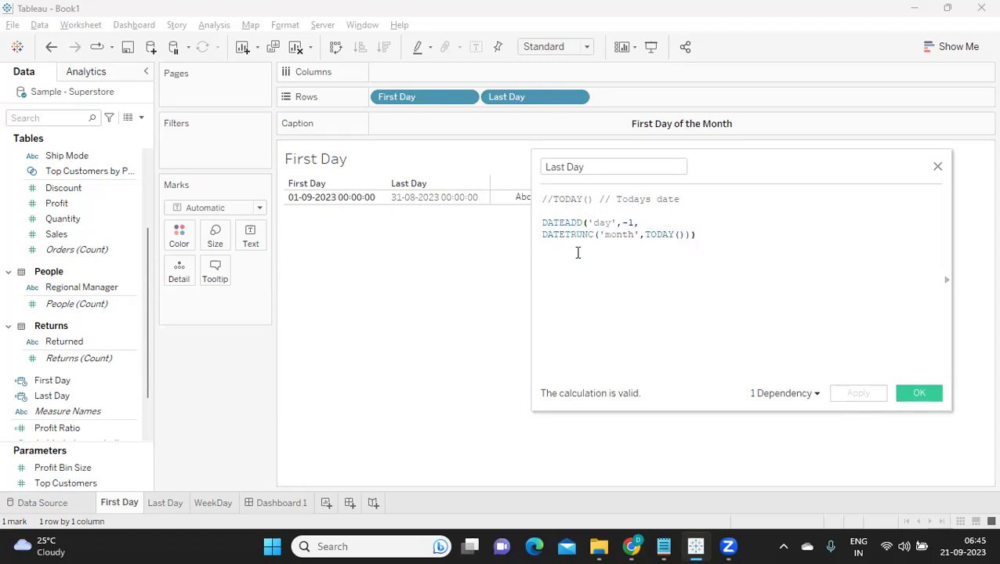
key("ctrl+z")
key("ctrl+z")
key("ctrl+z")
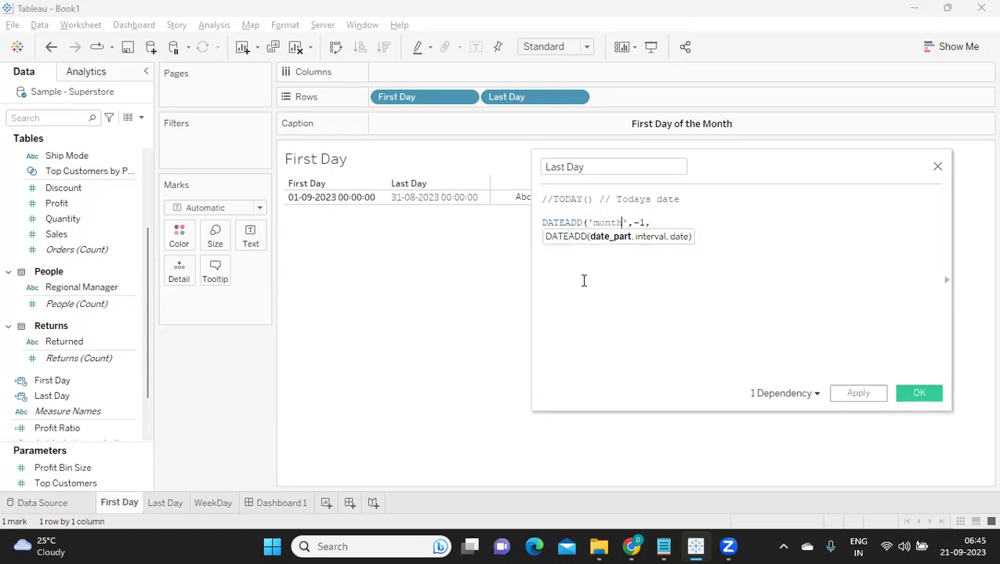
key("ctrl+y")
key("ctrl+y")
key("ctrl+y")
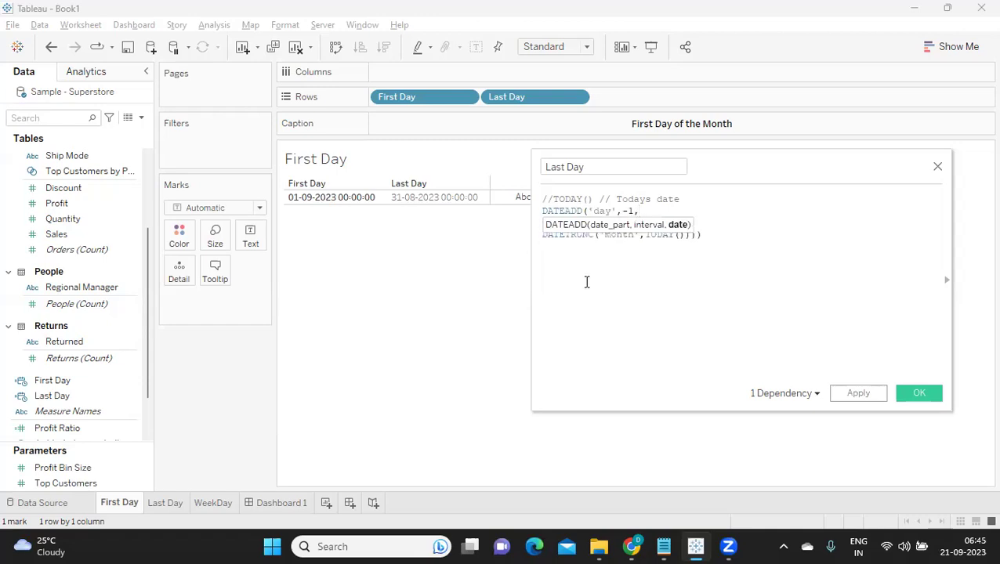
- Review the nested DATEADD lines of the Last Day formula, apply the calculation and close its editor
left_click_drag(740, 234, 701, 235)
left_click(556, 260)
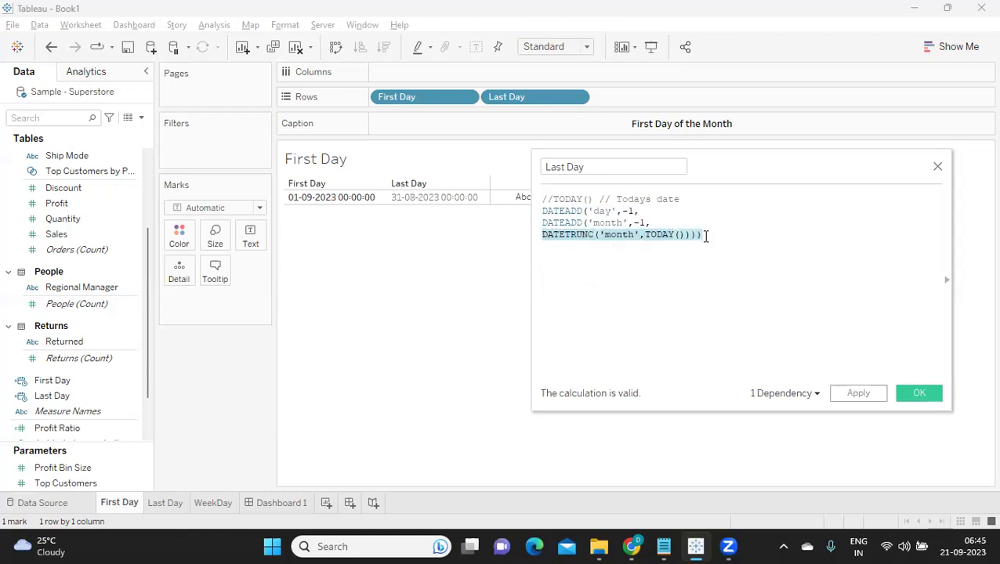
left_click(631, 223)
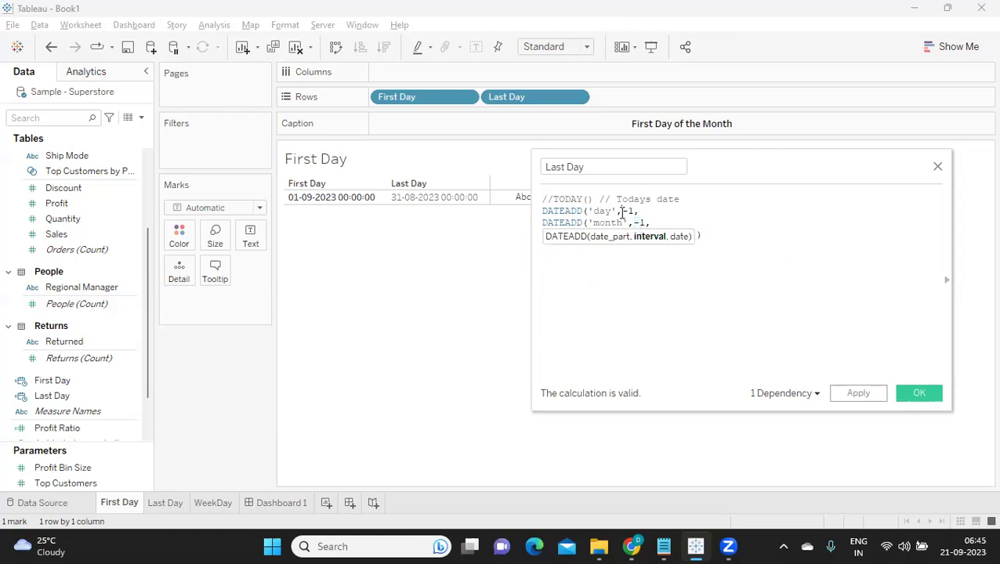
key("End")
key("shift+Up")
key("Delete")
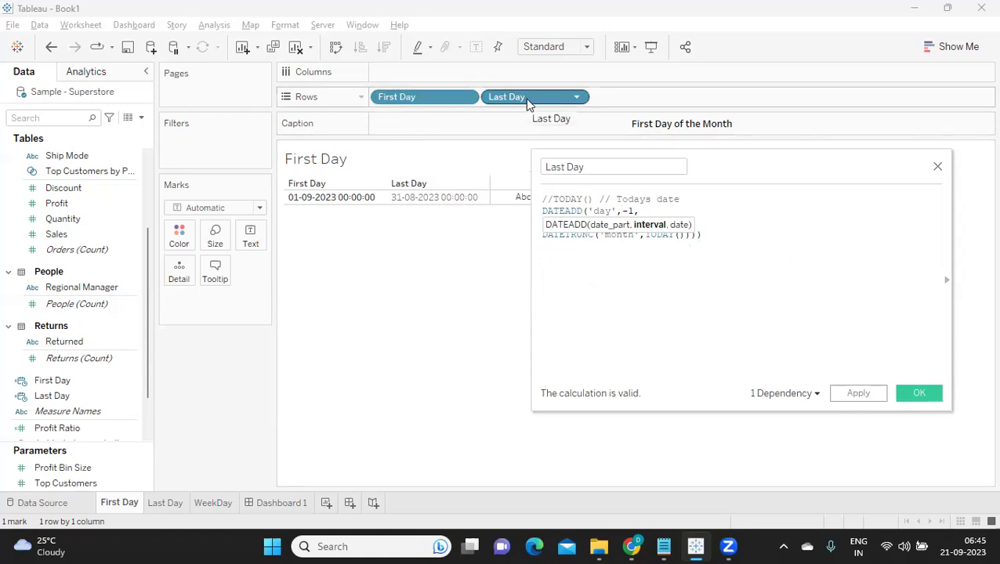
left_click(852, 395)
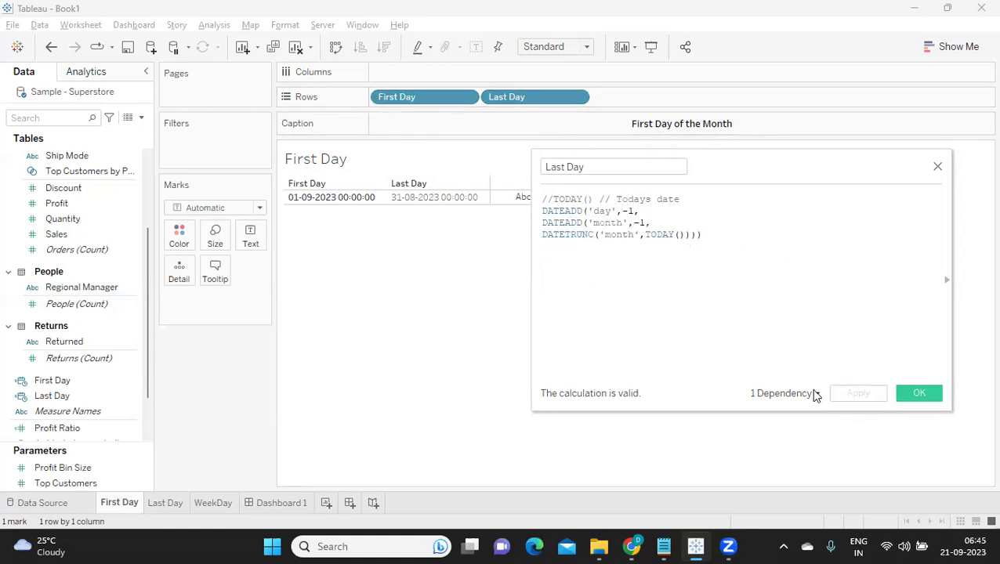
left_click(919, 395)
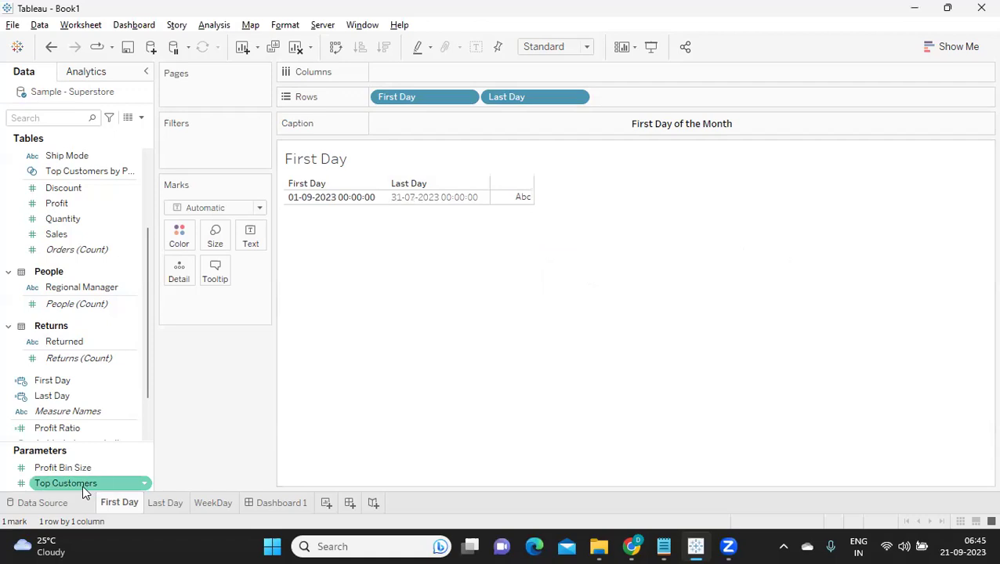
- Switch to the WeekDay worksheet and paste the copied First Day field into the data source's field list
left_click(211, 504)
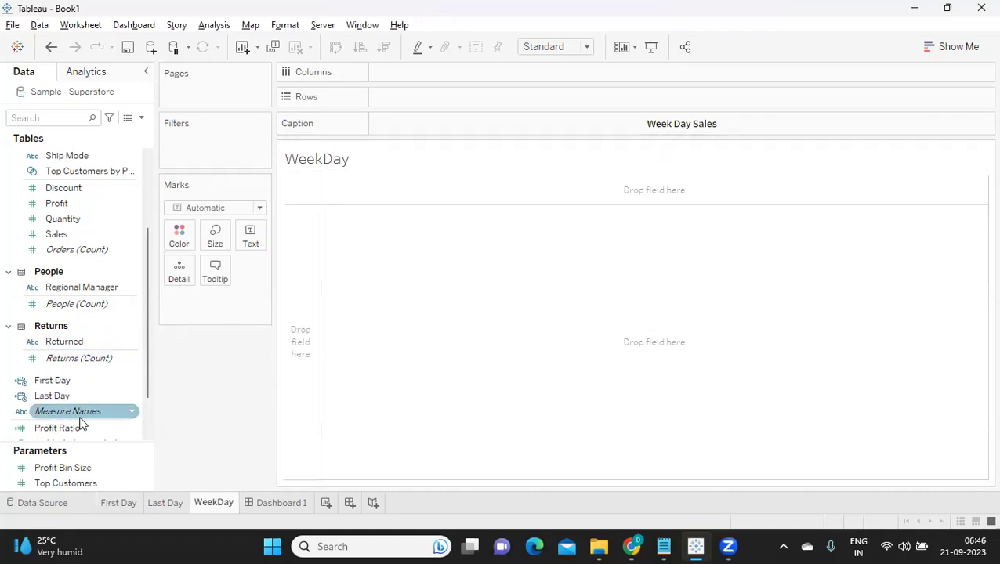
left_click(141, 117)
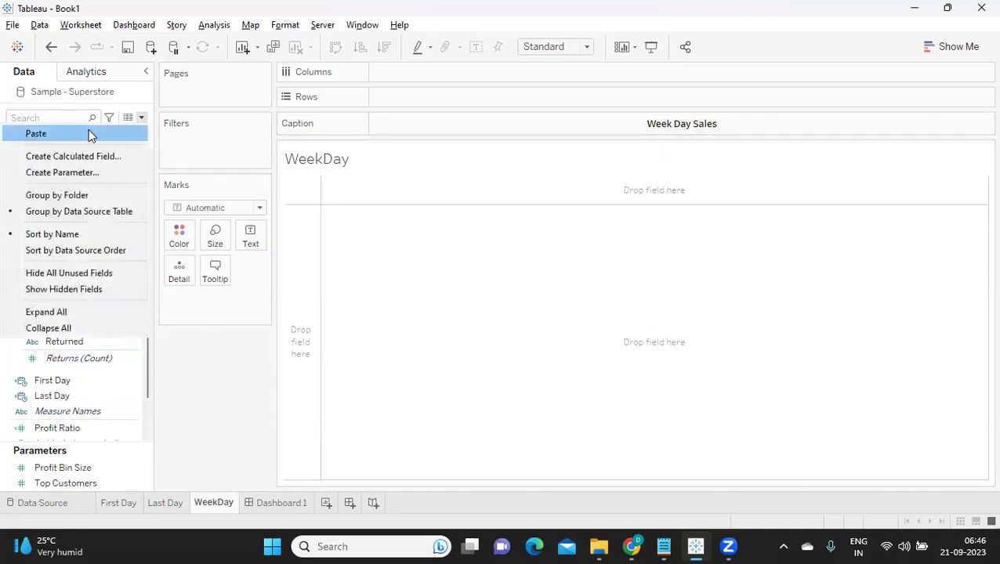
left_click(90, 133)
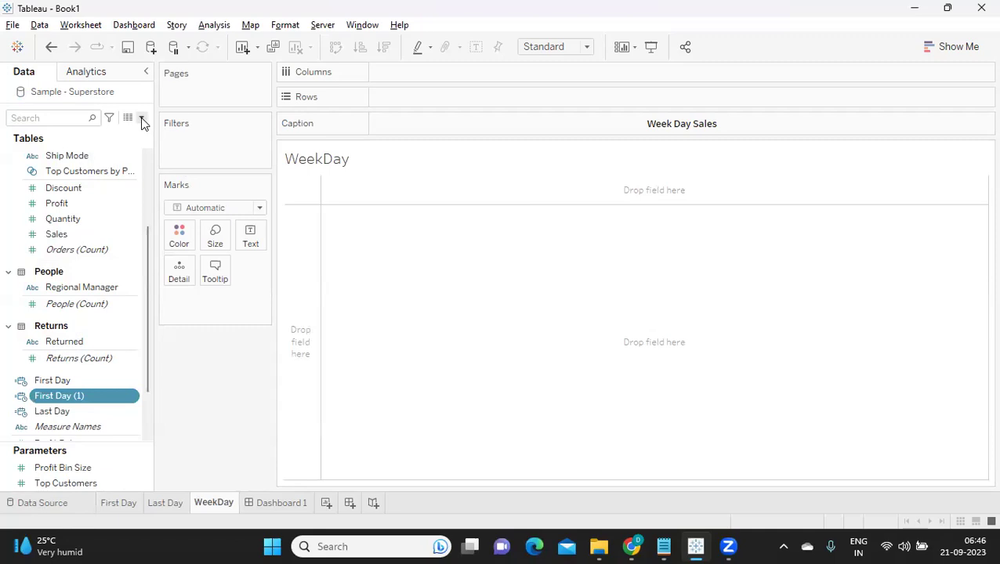
- Create a calculated field named Weekday and start its formula with the DATENAME function
left_click(141, 117)
left_click(117, 156)
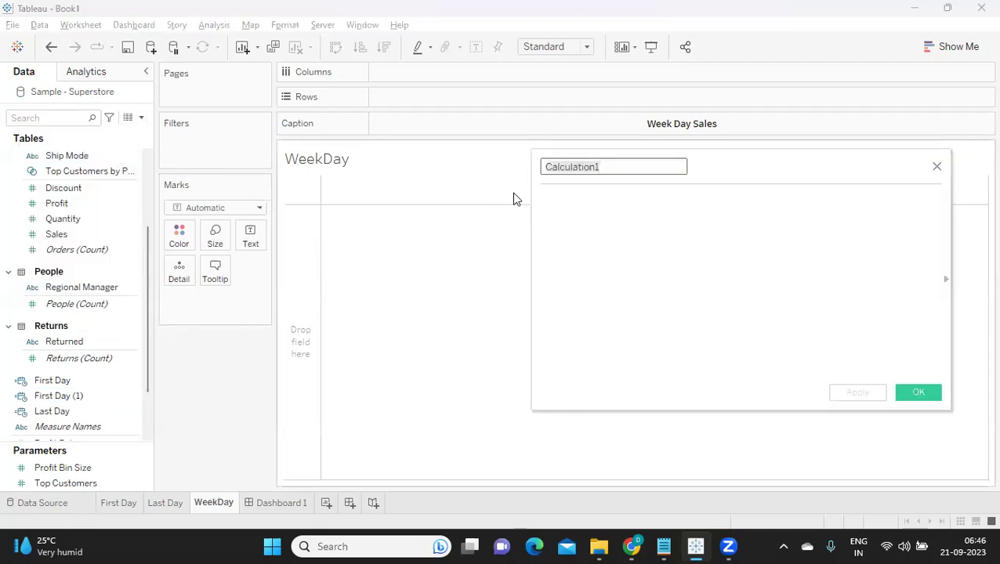
type("Week")
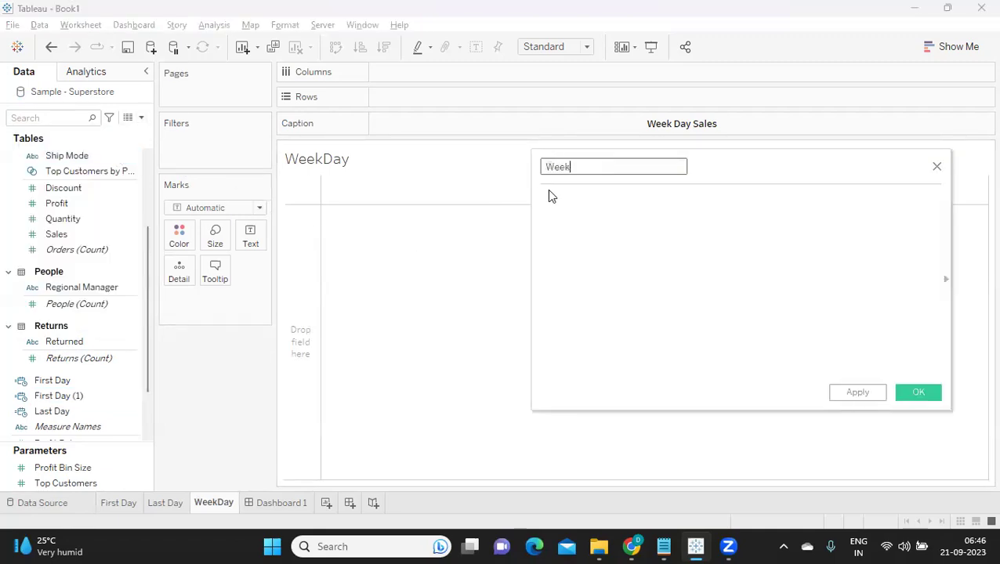
type("daydate")
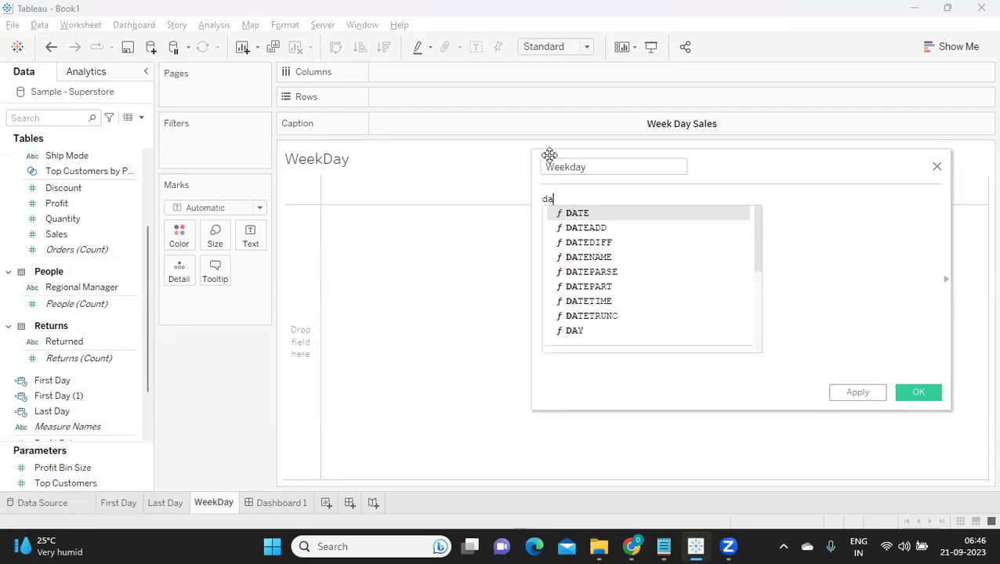
key("Down")
key("Down")
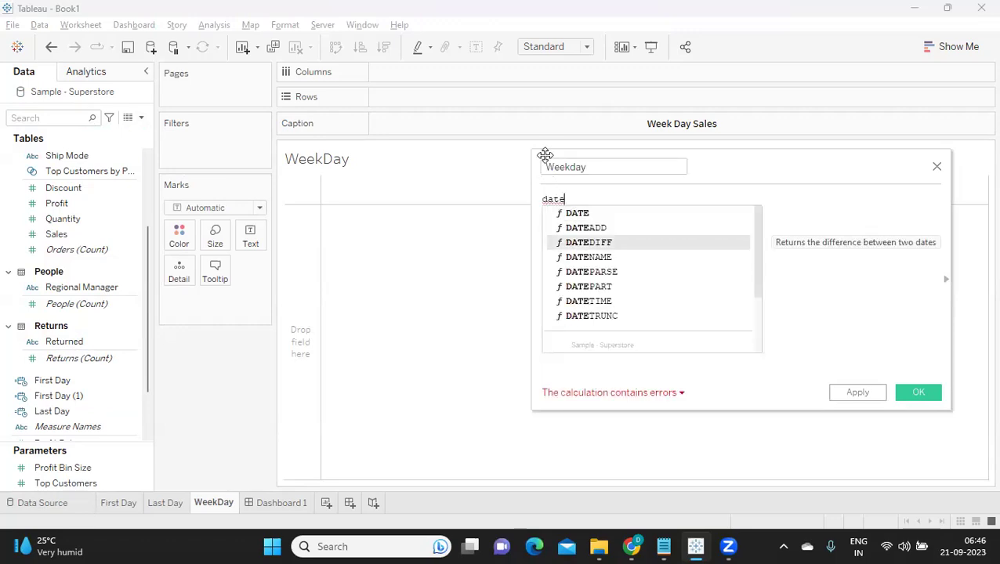
key("Return")
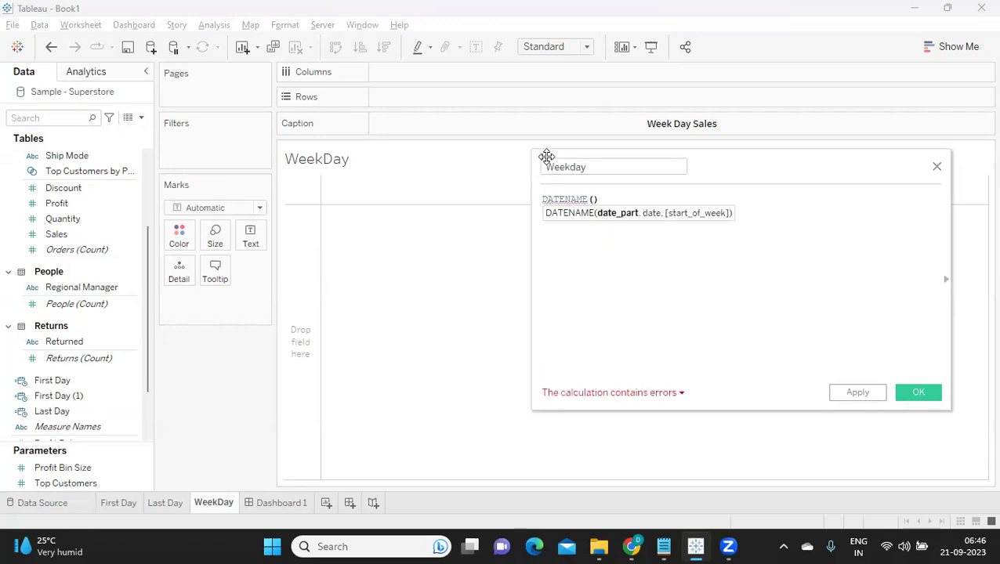
- Fill in the DATENAME arguments so the Weekday formula reads DATENAME('weekday',[Order Date])
type("'wek")
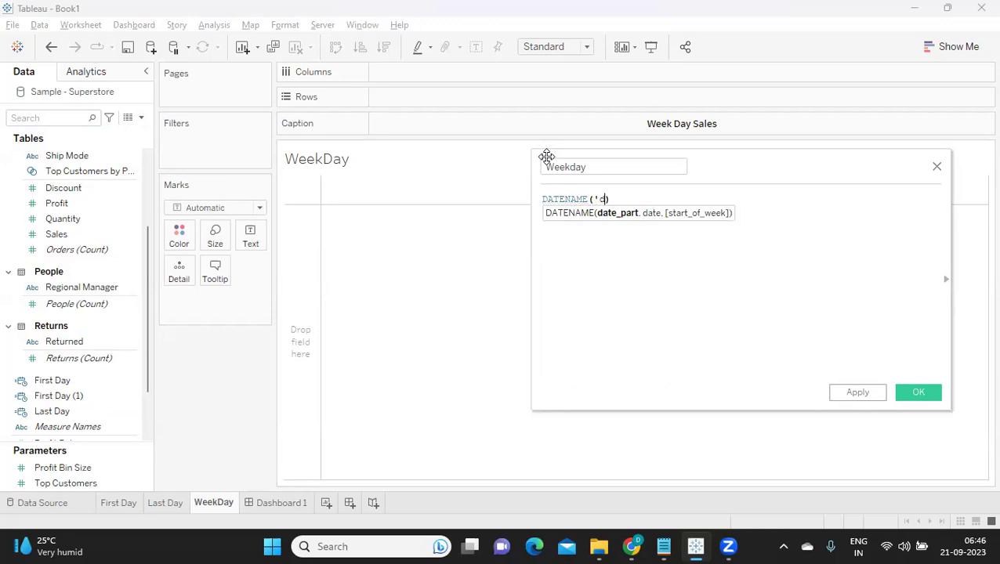
key("BackSpace")
type("ekday")
type("',[O")
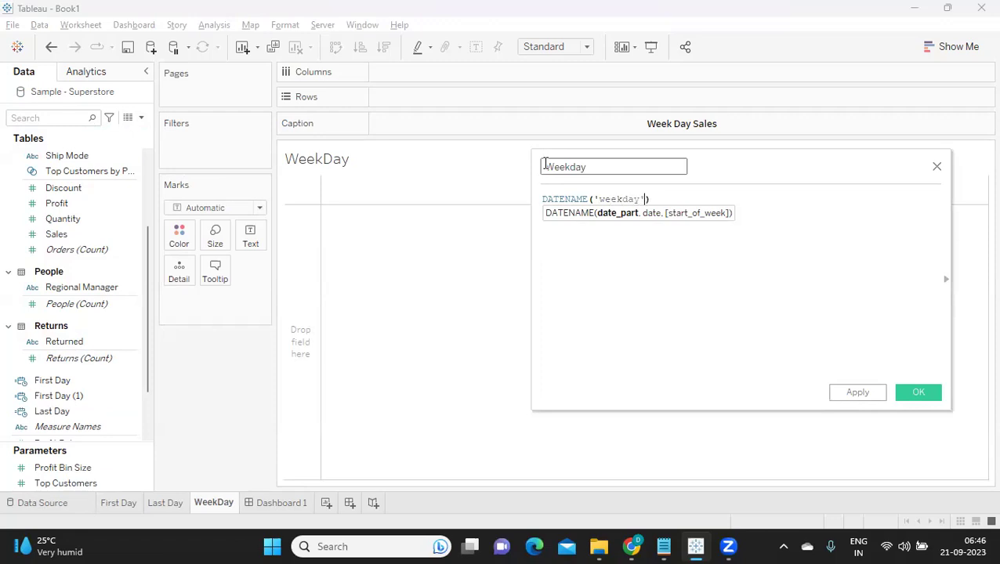
key("Return")
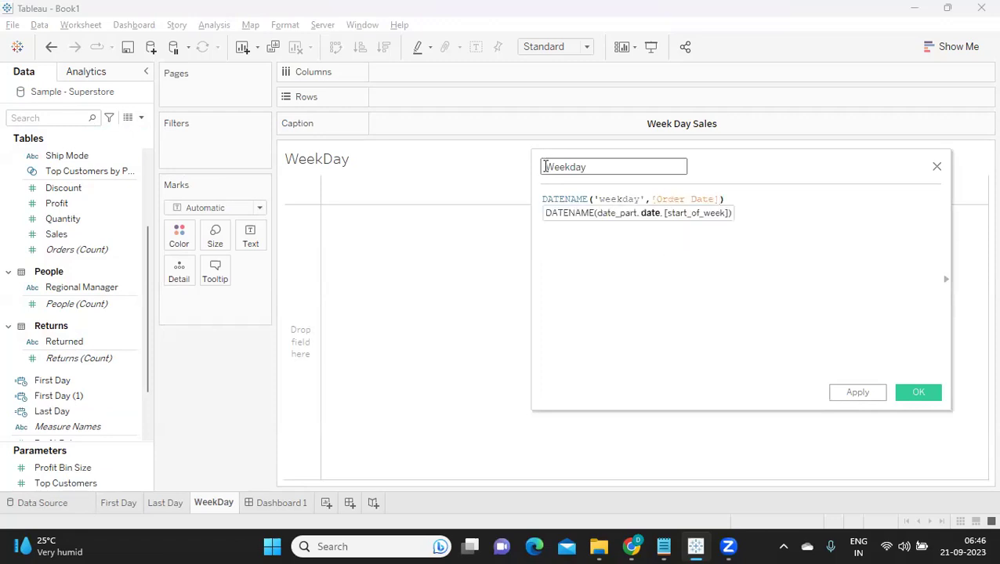
- Apply the Weekday calculation and place the new field on Rows of the WeekDay worksheet, closing the editor
left_click(656, 217)
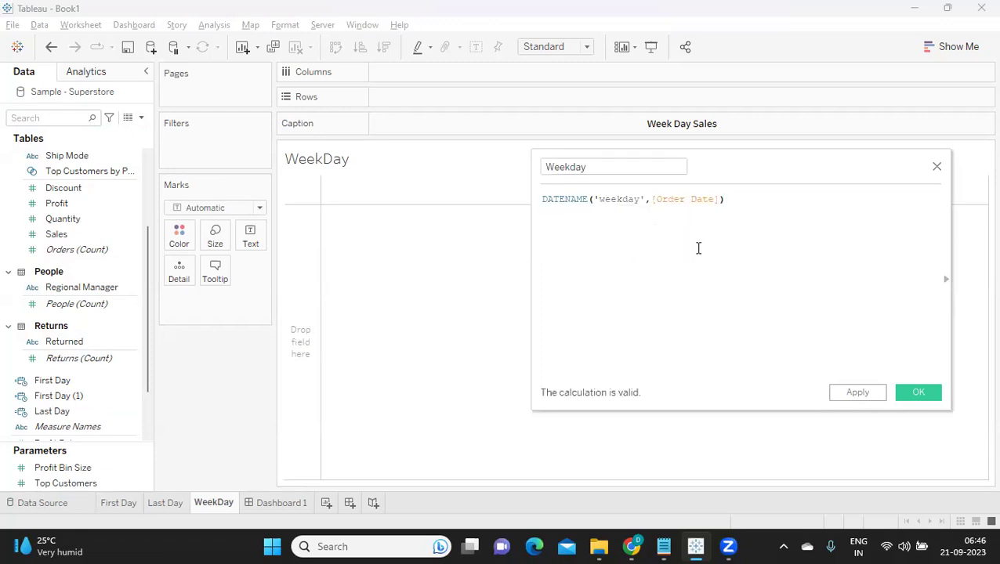
left_click_drag(781, 207, 520, 193)
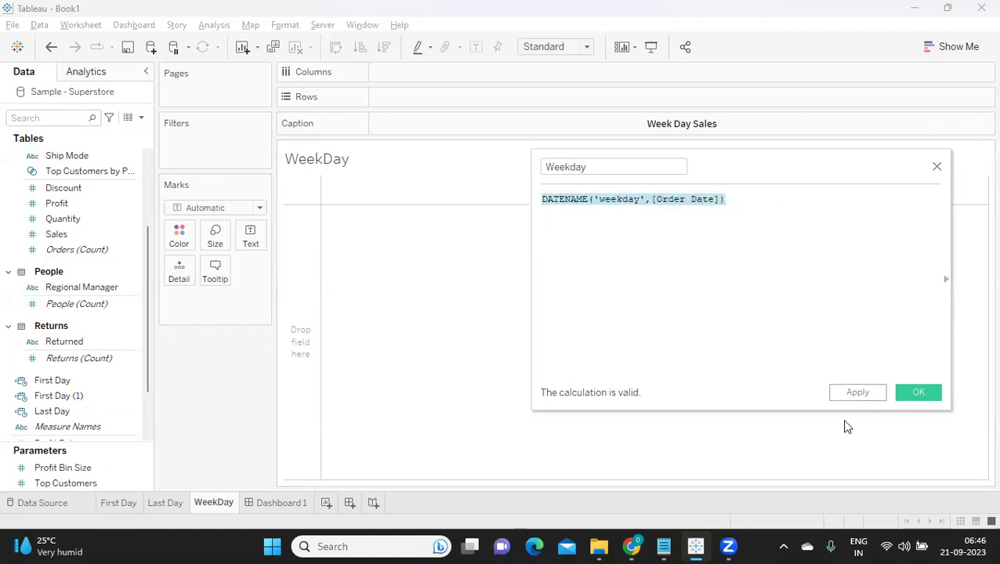
left_click(860, 394)
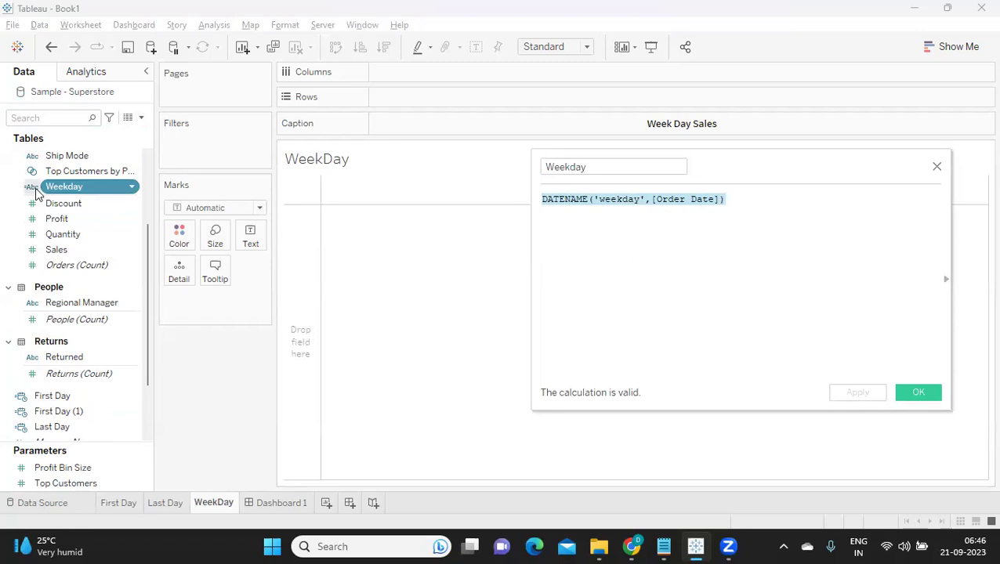
left_click_drag(49, 187, 446, 101)
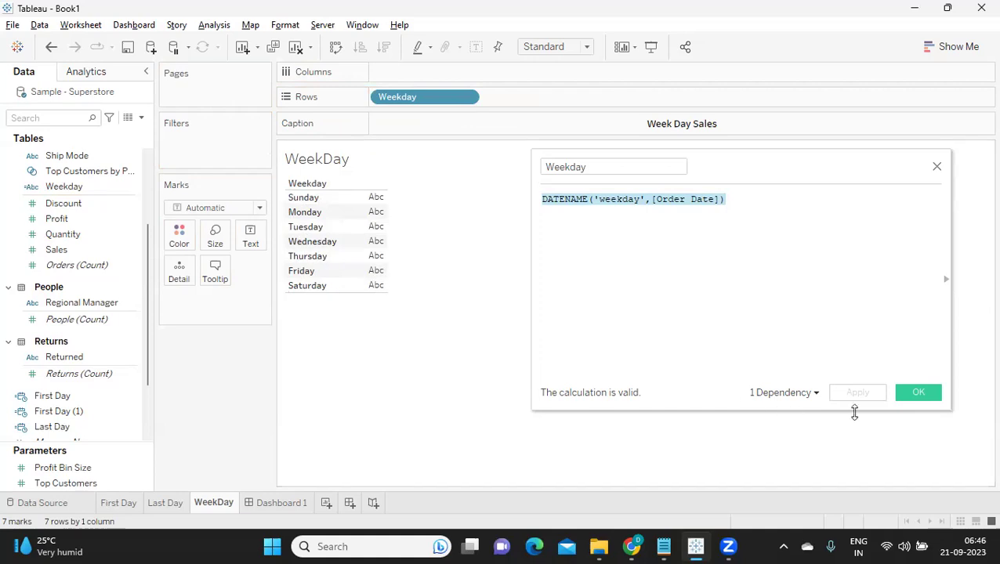
left_click(917, 393)
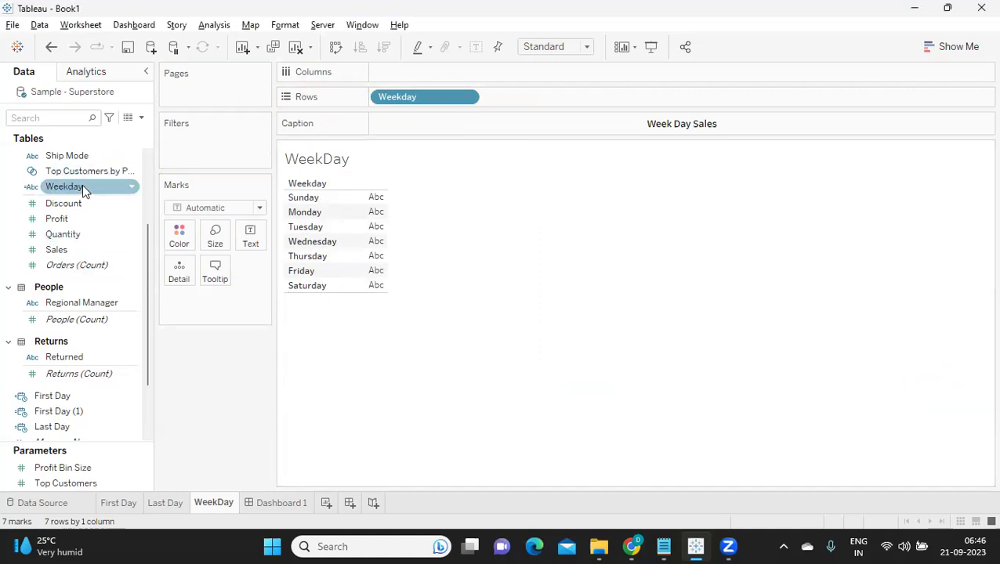
- Duplicate the Weekday field and rename the copy Weekday INT in its calculation editor
right_click(130, 186)
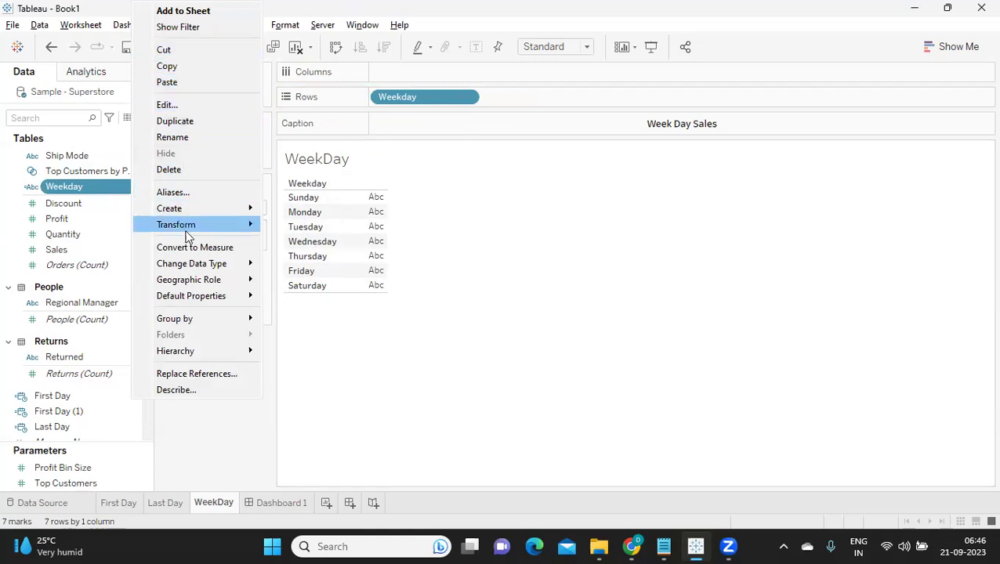
left_click(174, 120)
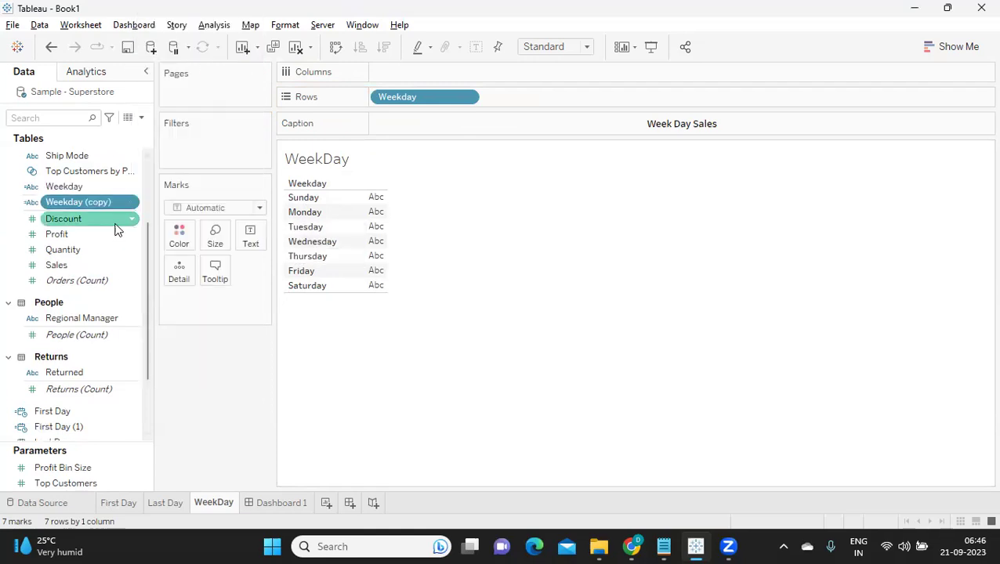
left_click(132, 202)
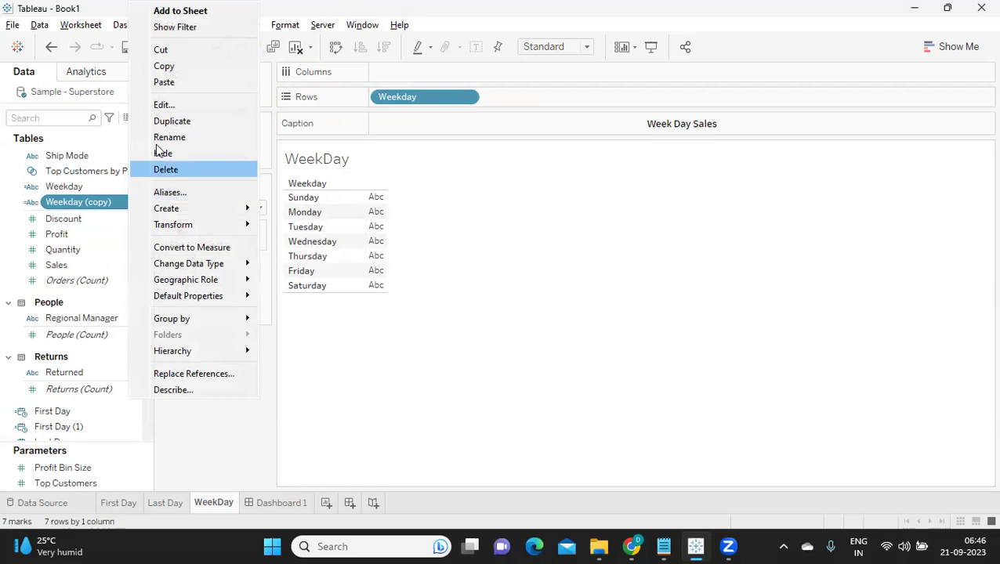
left_click(168, 103)
left_click(543, 171)
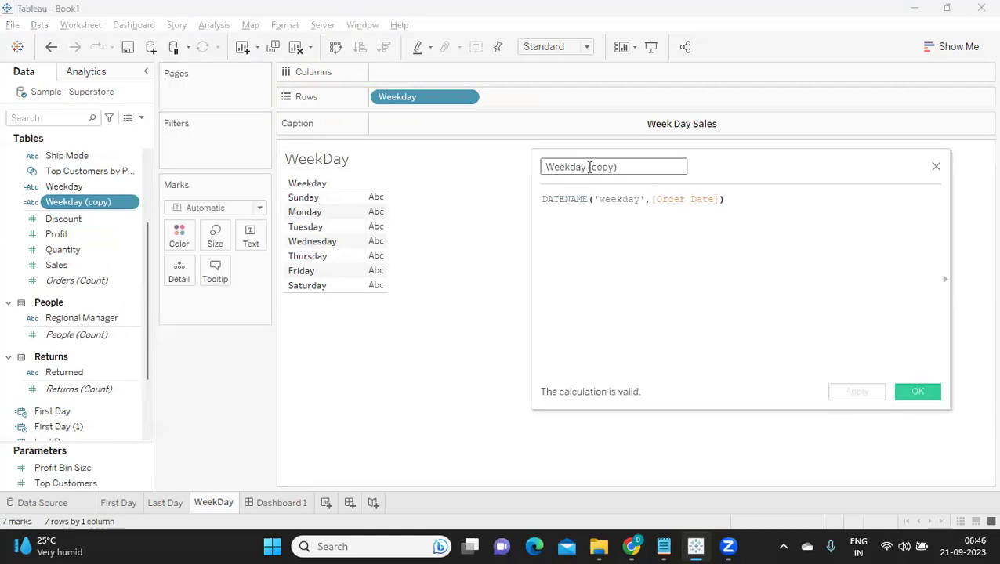
left_click_drag(584, 167, 638, 166)
key("BackSpace")
type("INT")
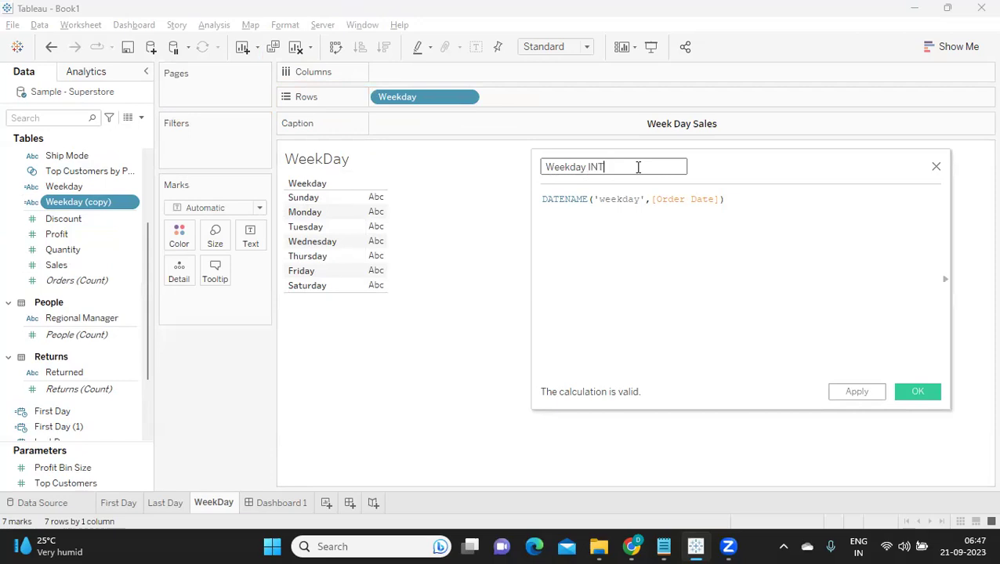
- Replace DATENAME with DATEPART in the Weekday INT formula and apply the calculation
left_click(578, 200)
left_click_drag(578, 201, 568, 202)
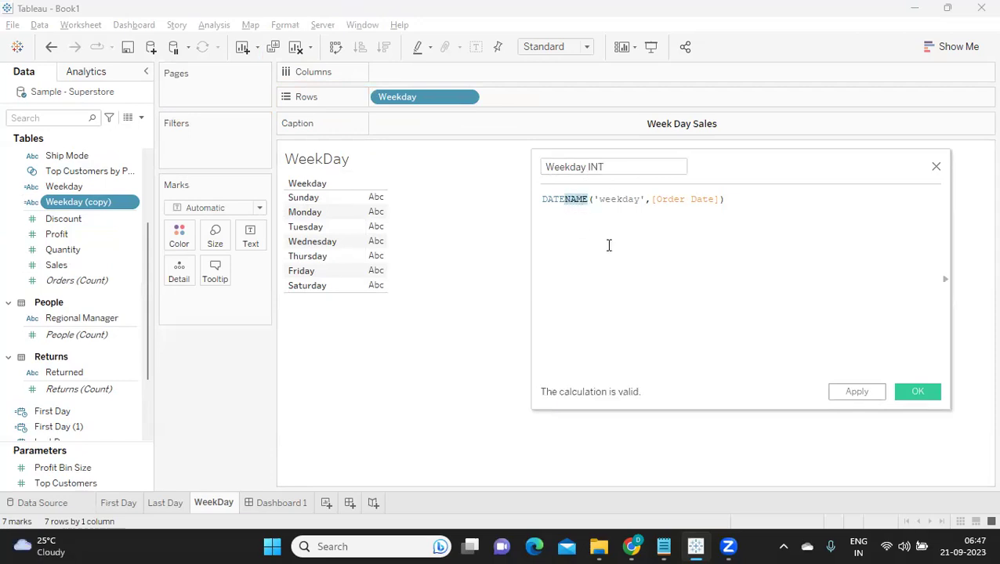
type("PART")
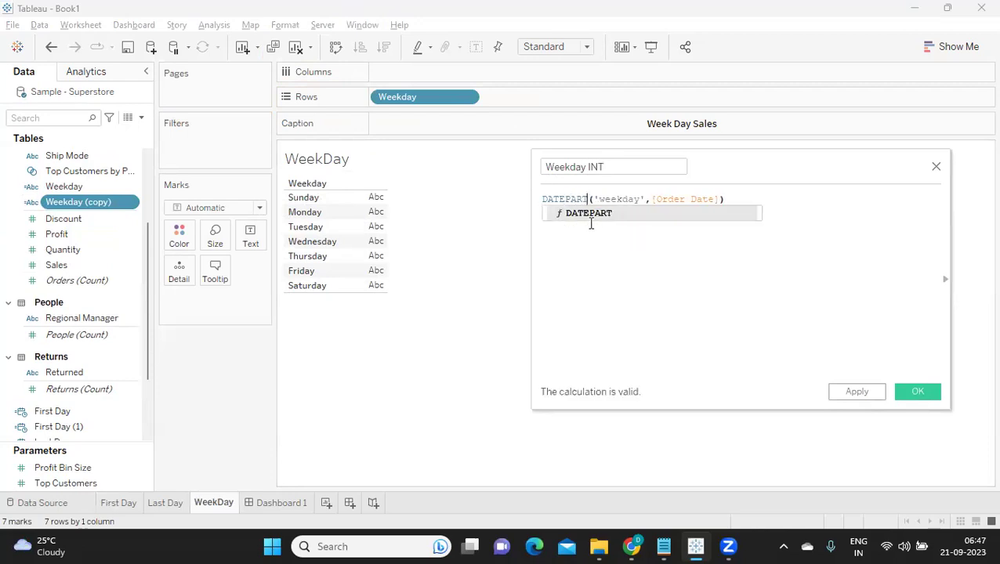
left_click(589, 215)
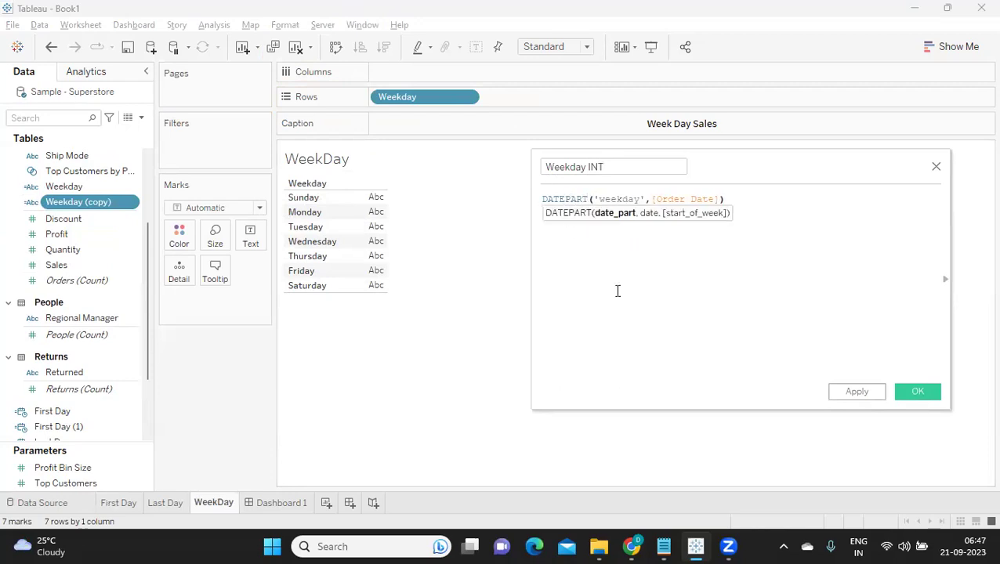
left_click(868, 392)
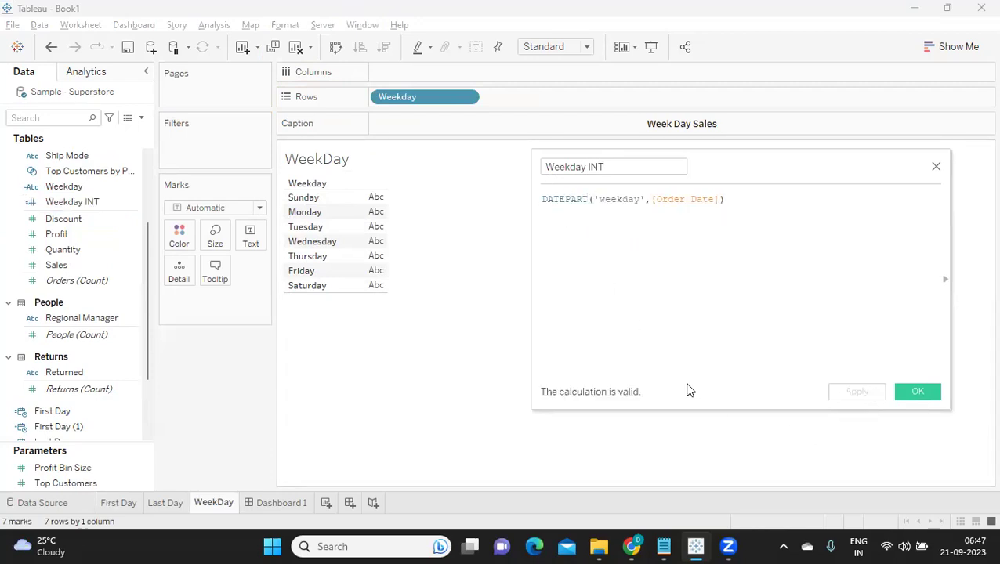
- Place the Weekday INT field on Rows after Weekday and close its calculation editor
left_click(131, 203)
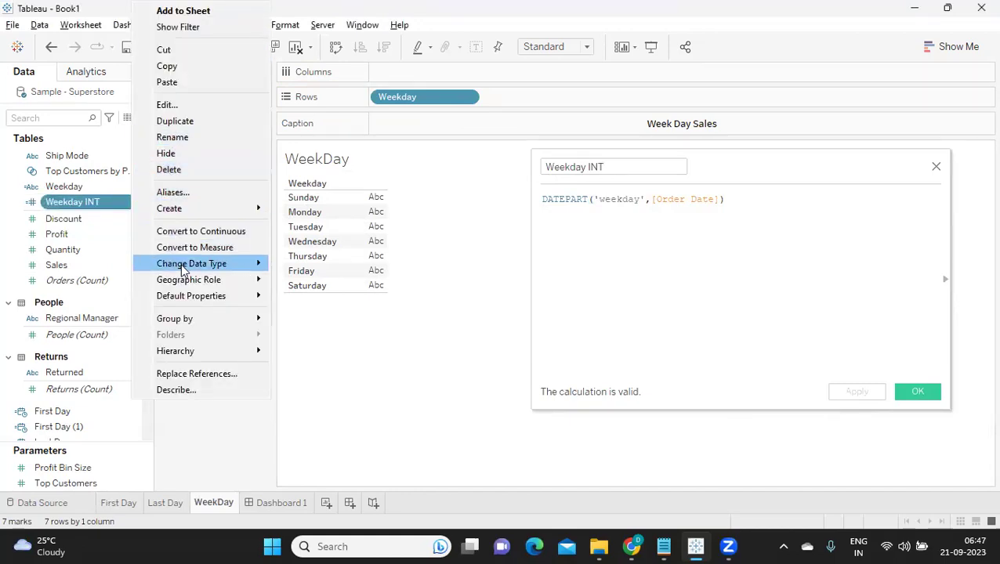
left_click(211, 423)
left_click_drag(79, 202, 557, 94)
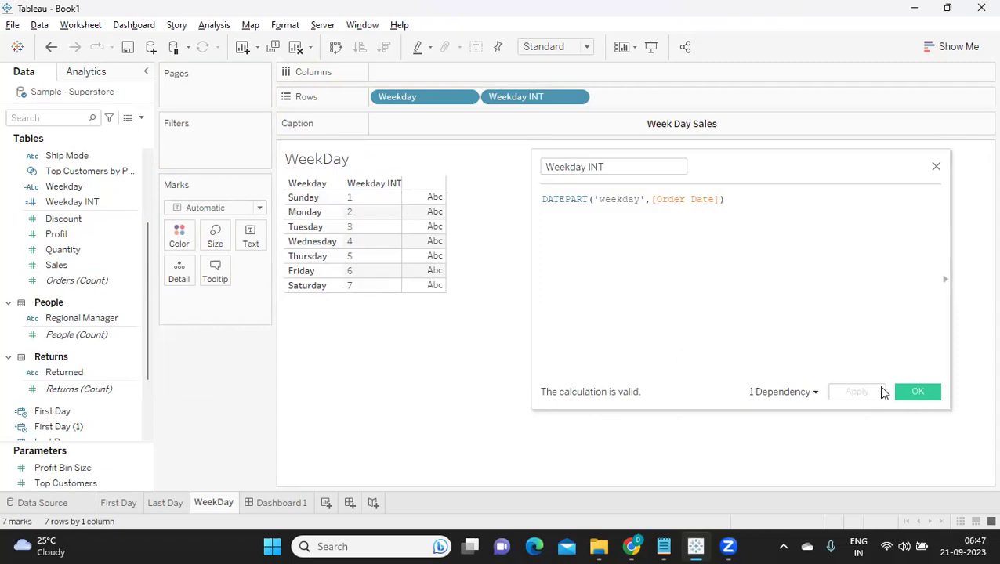
left_click(915, 391)
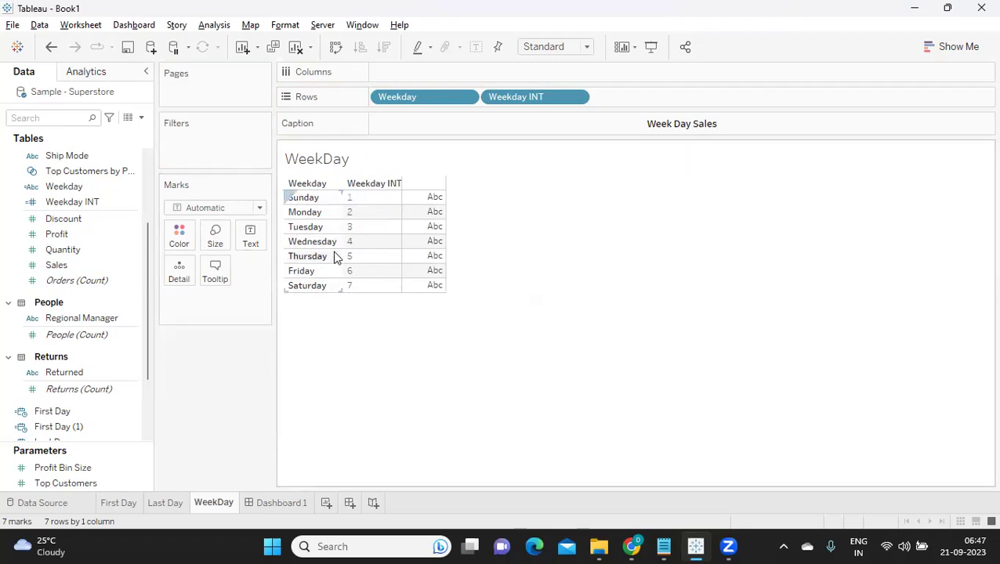
- Create a new calculated field named Weekday/Weekend
left_click(141, 118)
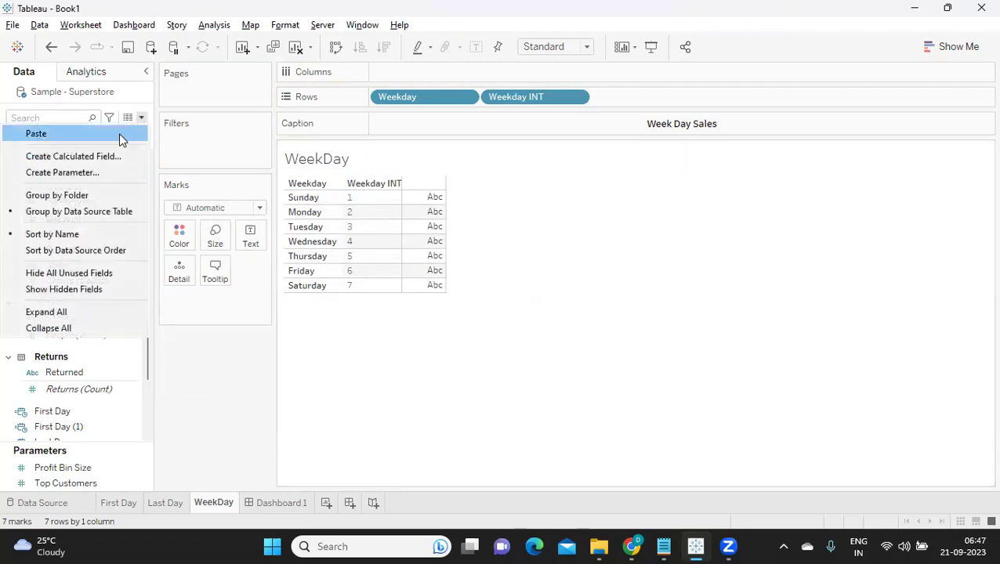
left_click(92, 157)
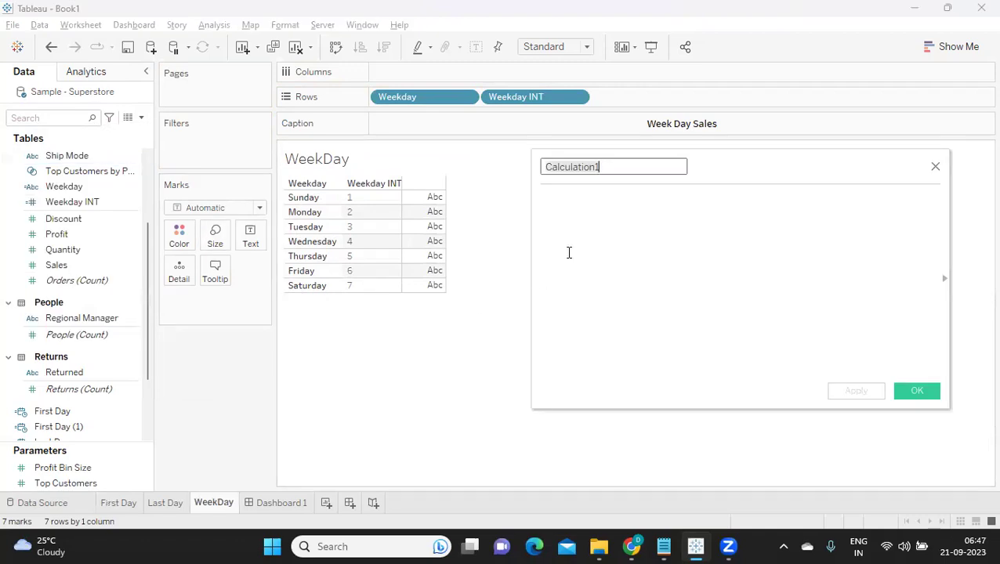
type("w")
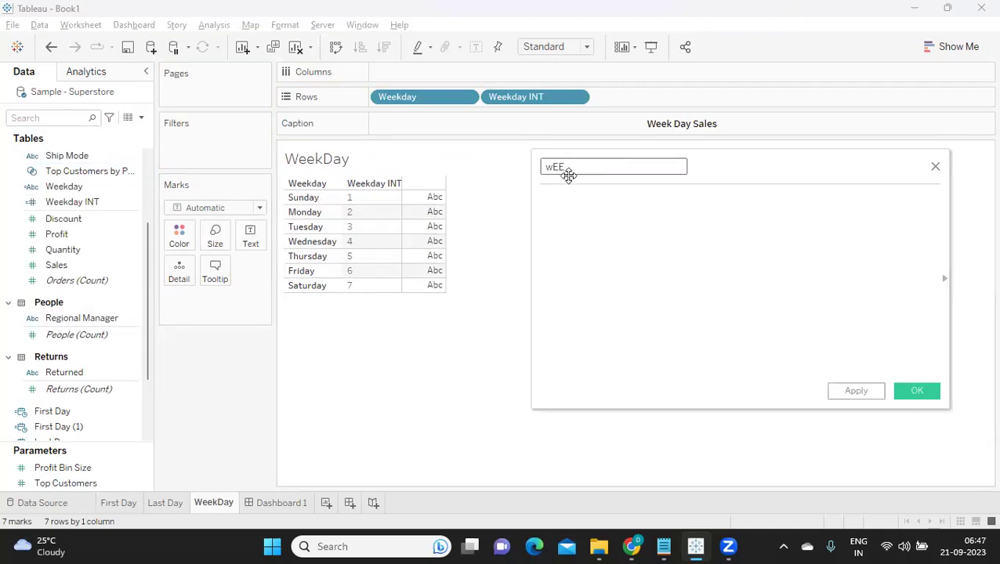
type("eekday/We")
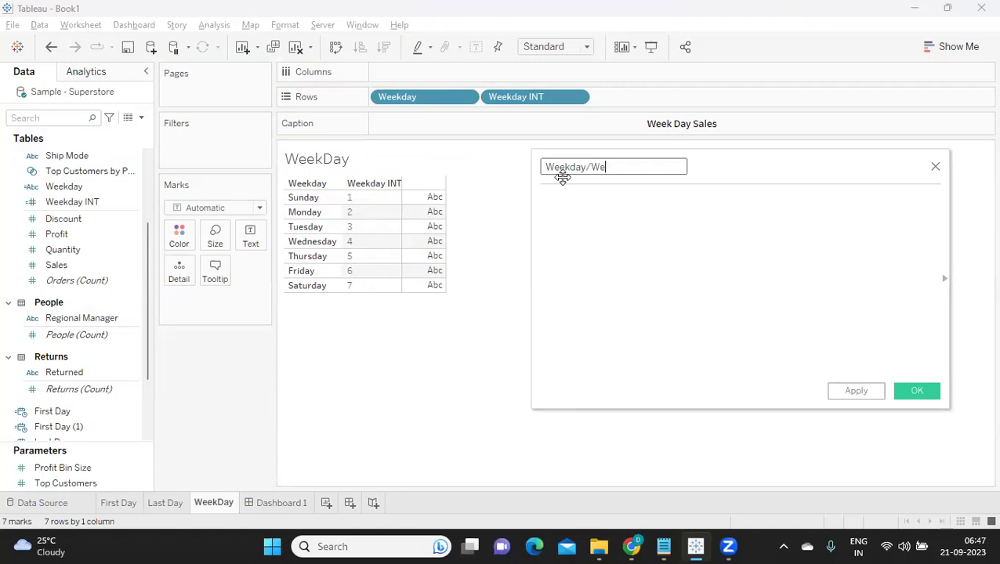
type("ekend")
key("Tab")
- Start the Weekday/Weekend formula with the condition IF [Weekday INT] in (1,7)
type("I")
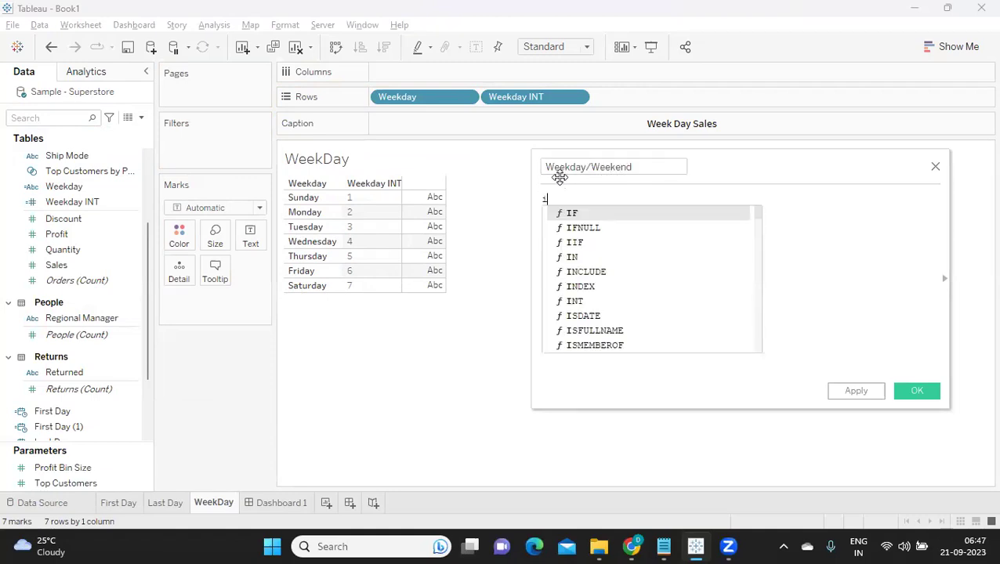
type("F wee")
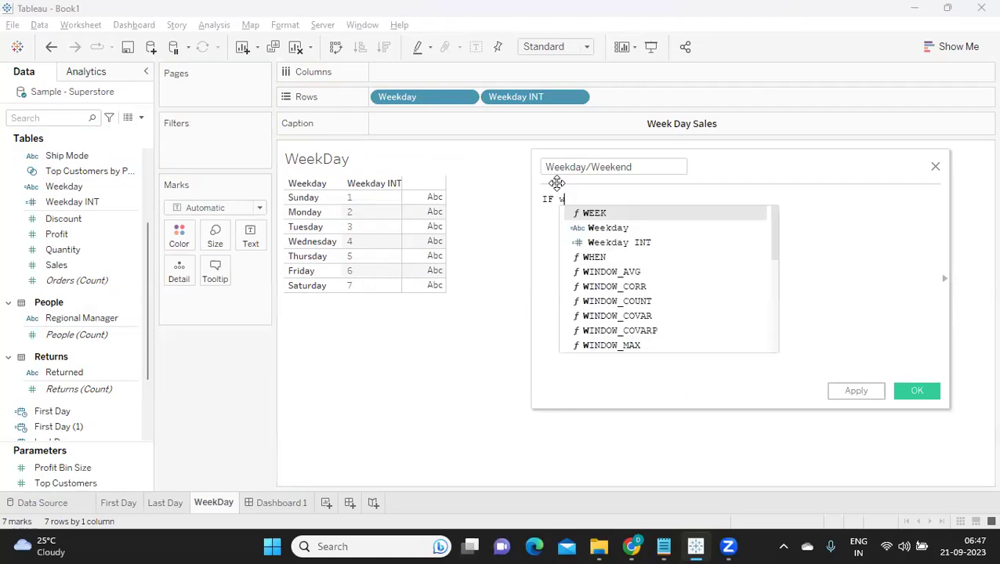
key("Down")
key("Down")
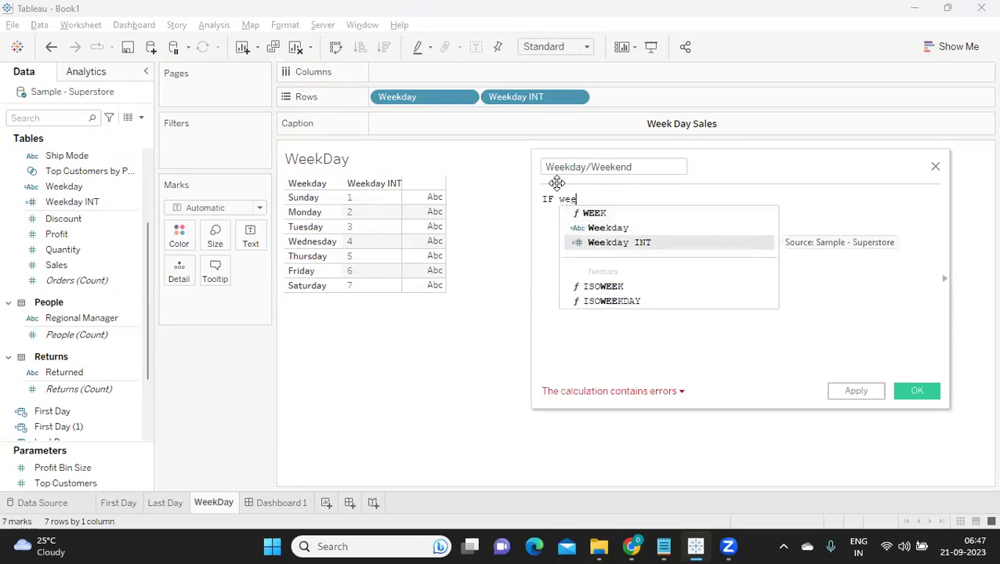
key("Return")
type("in")
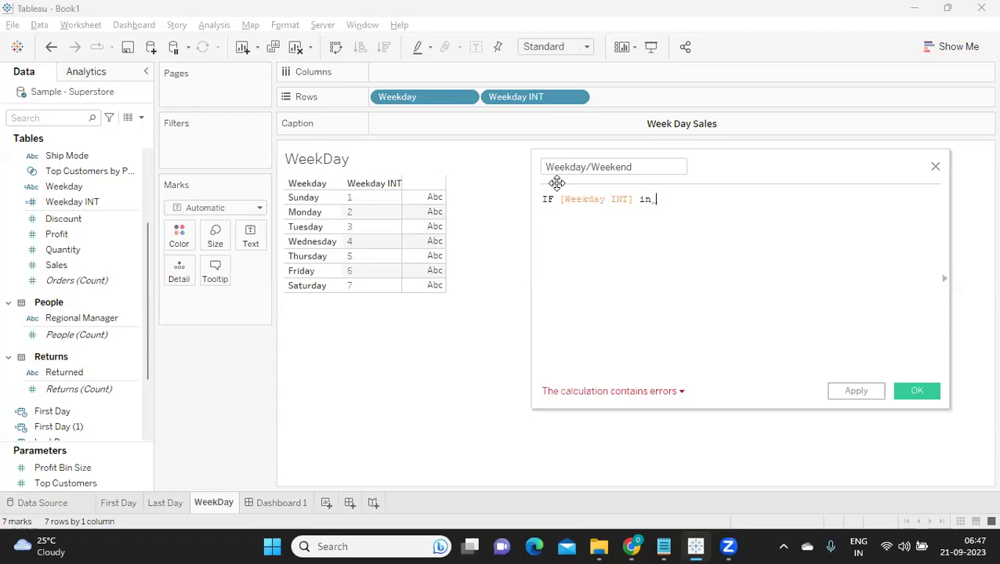
type(" (1,7) ")
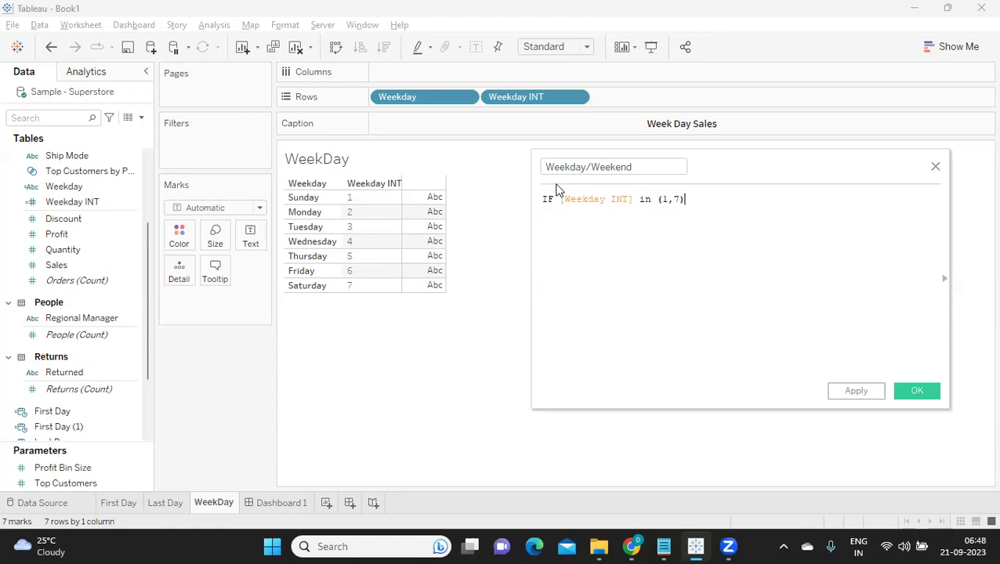
- Complete the Weekday/Weekend formula with THEN "WeekEnd" and, on a new line, ELSE "Weekday" END
type("THEN \"Week")
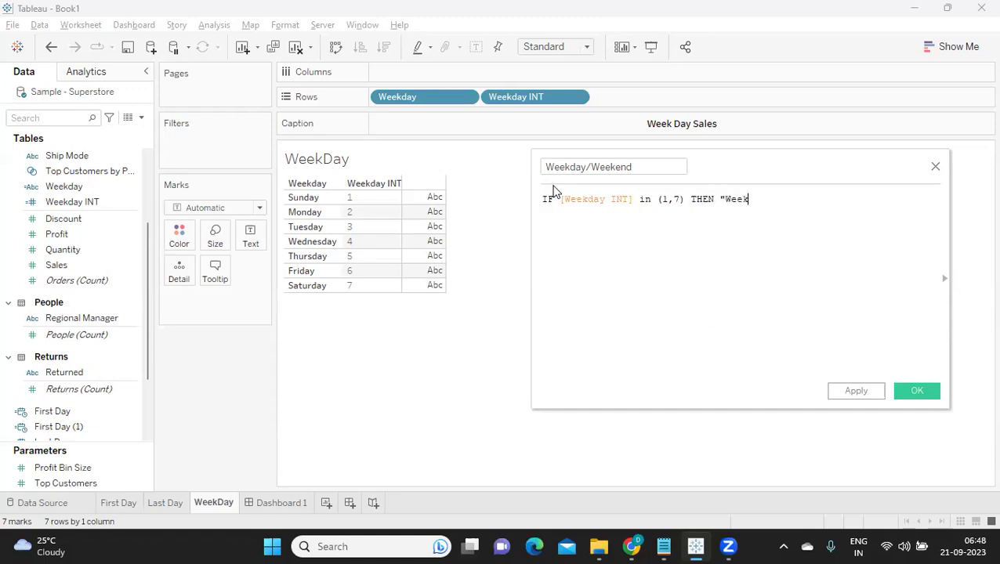
type("End\"")
key("Return")
type("ELSE \"Weekday\" ")
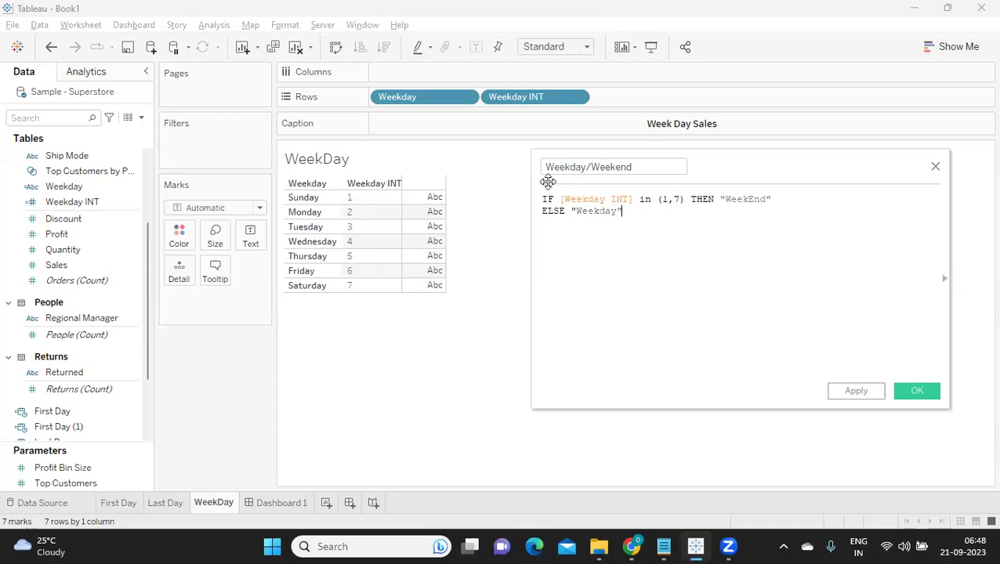
type("END")
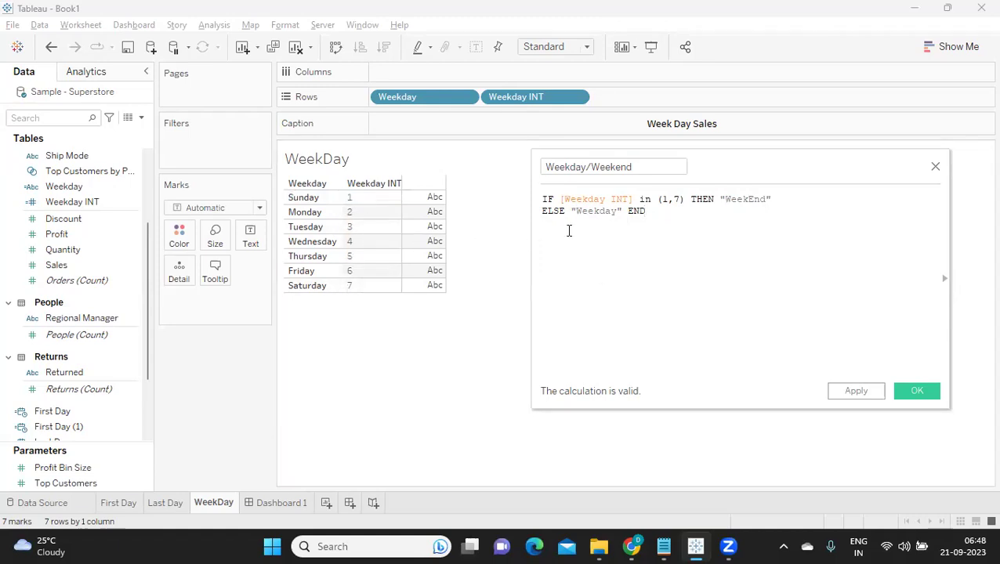
- Apply the Weekday/Weekend calculation and place the new field on Rows after Weekday INT
double_click(598, 211)
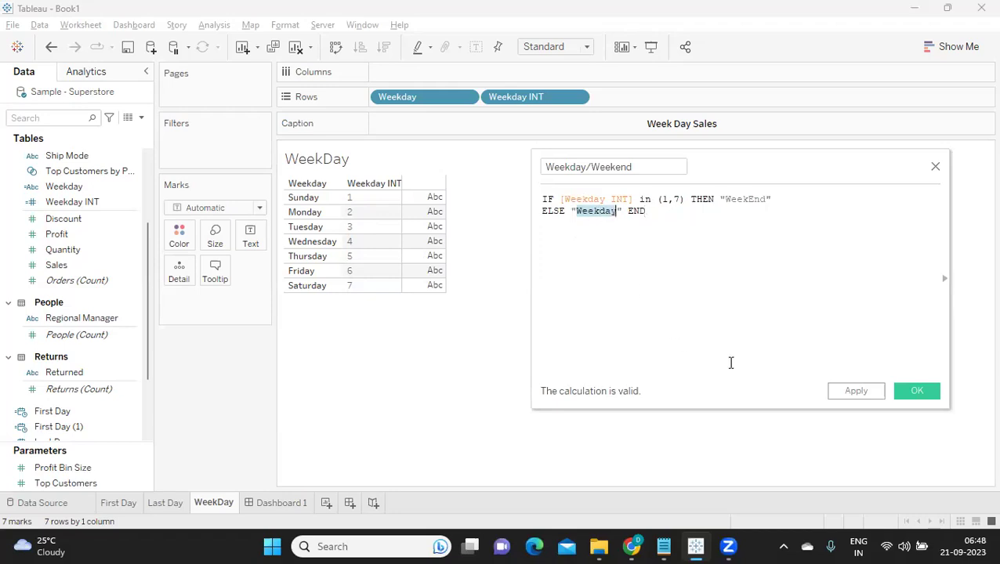
left_click(856, 391)
left_click_drag(84, 218, 633, 103)
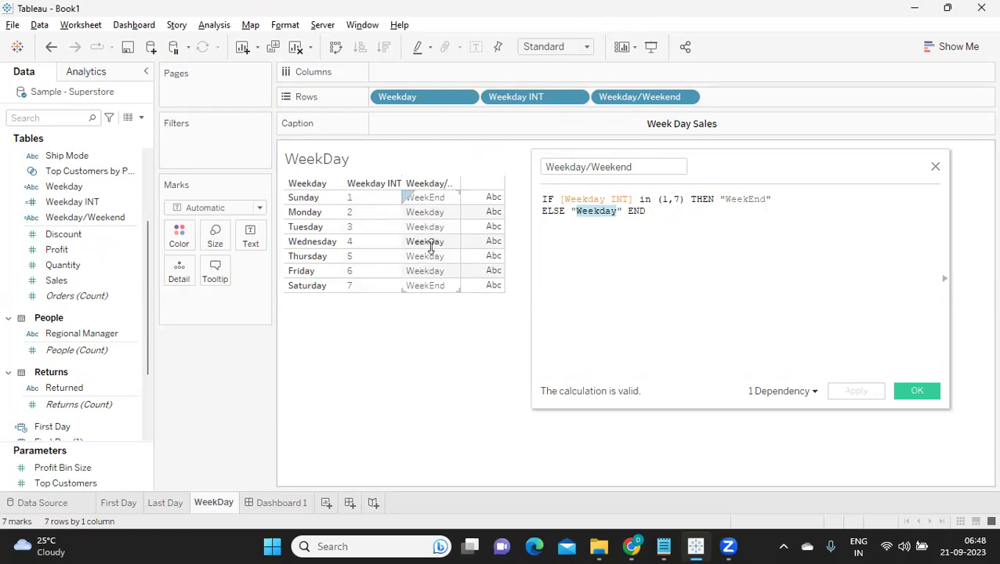
- Remove Weekday and Weekday INT from Rows, leaving only Weekday/Weekend, and close the calculation editor
left_click(698, 223)
left_click_drag(691, 217, 538, 201)
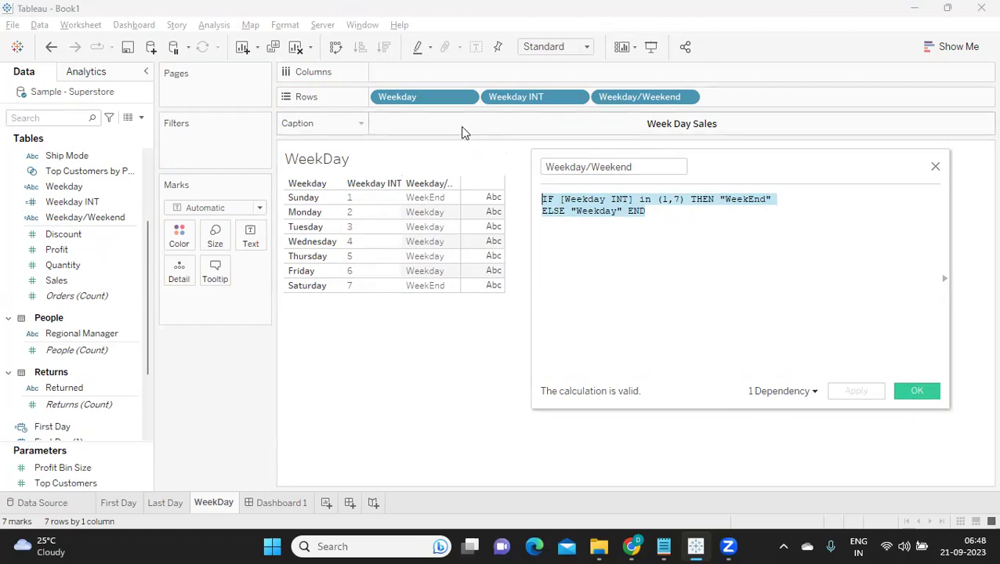
left_click_drag(397, 100, 342, 354)
left_click_drag(406, 98, 347, 354)
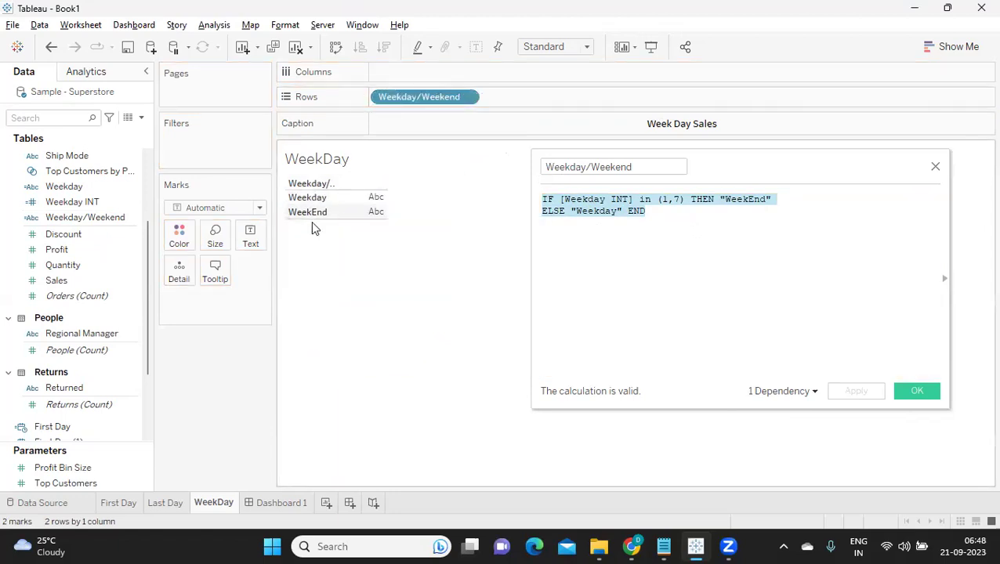
left_click(916, 391)
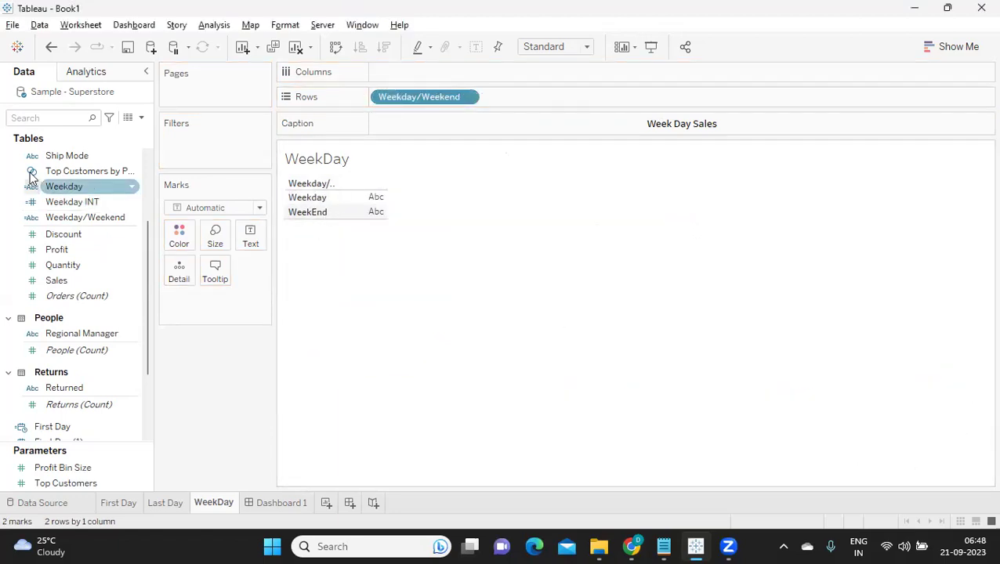
left_click(141, 117)
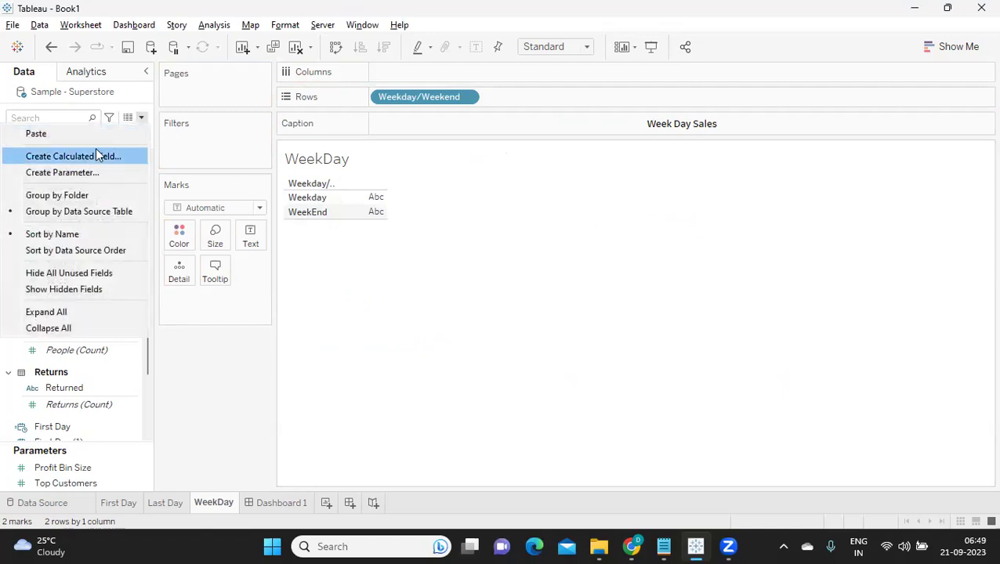
left_click(94, 158)
left_click_drag(613, 170, 517, 176)
type("Weekend/")
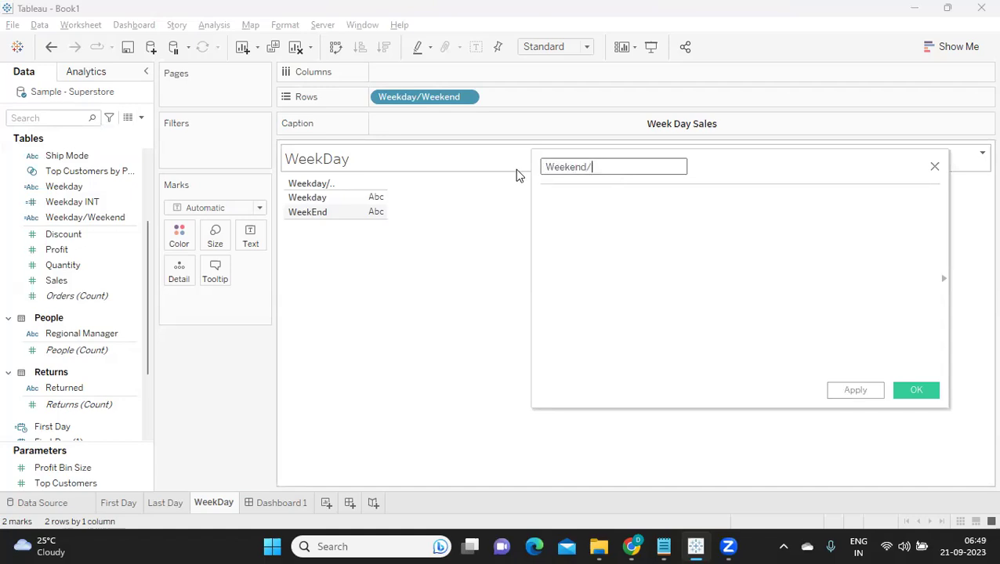
type("Weekday Sales")
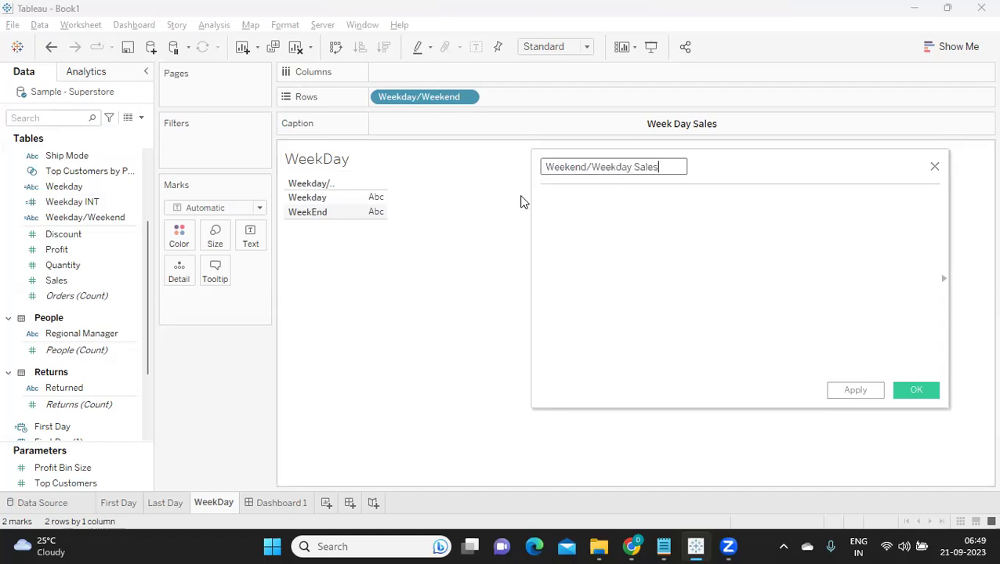
key("Tab")
type("IF ")
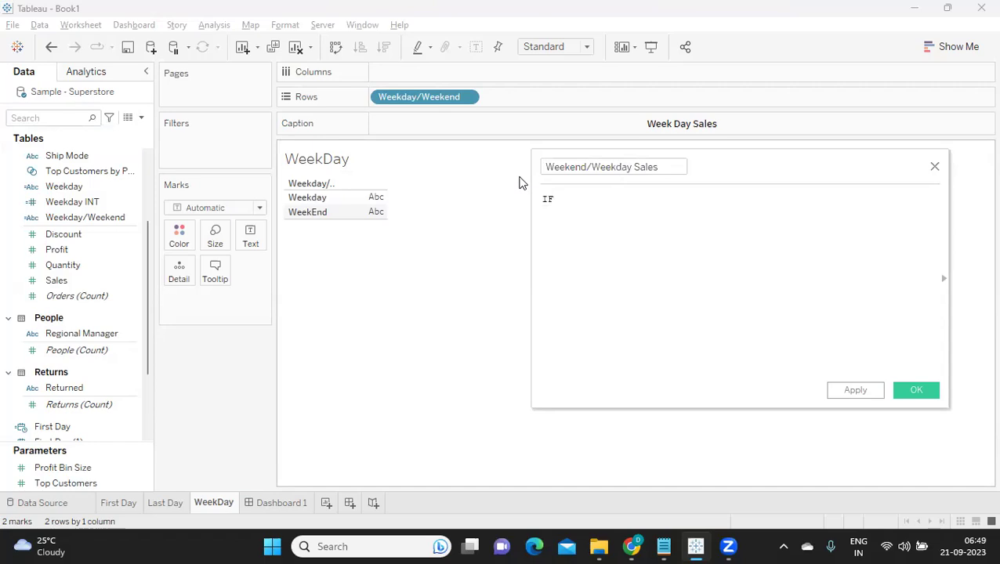
type("wee")
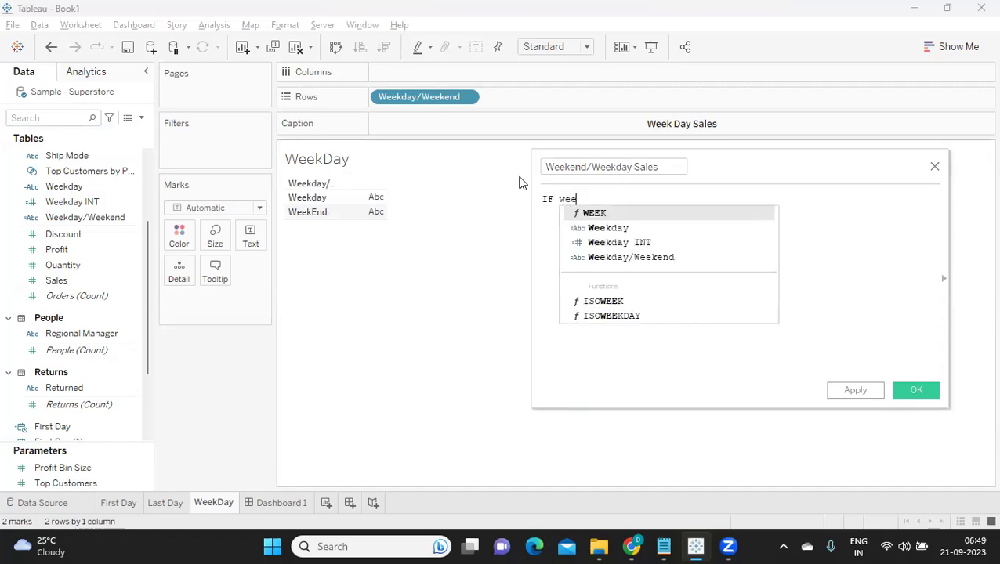
key("Down")
key("Down")
key("Down")
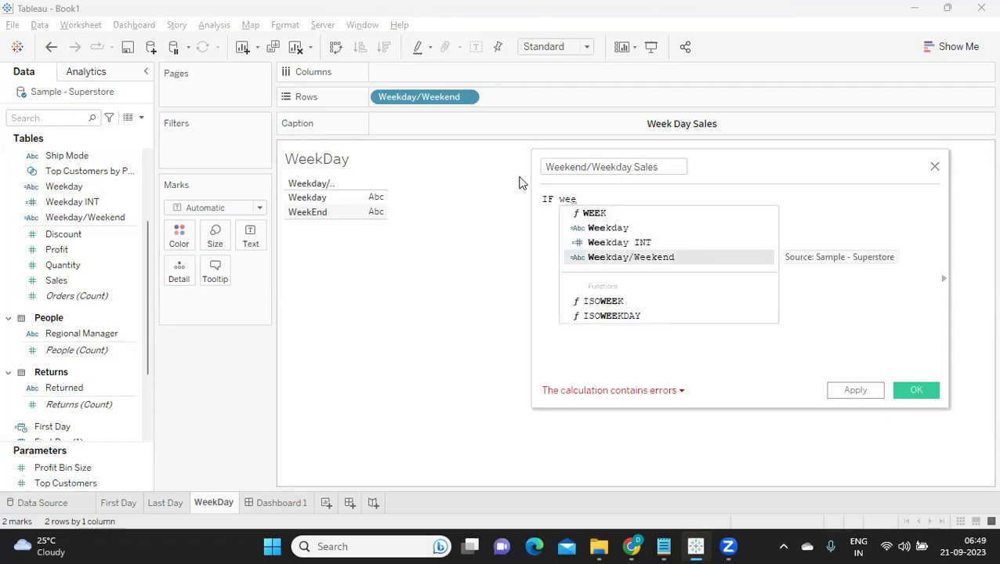
key("Return")
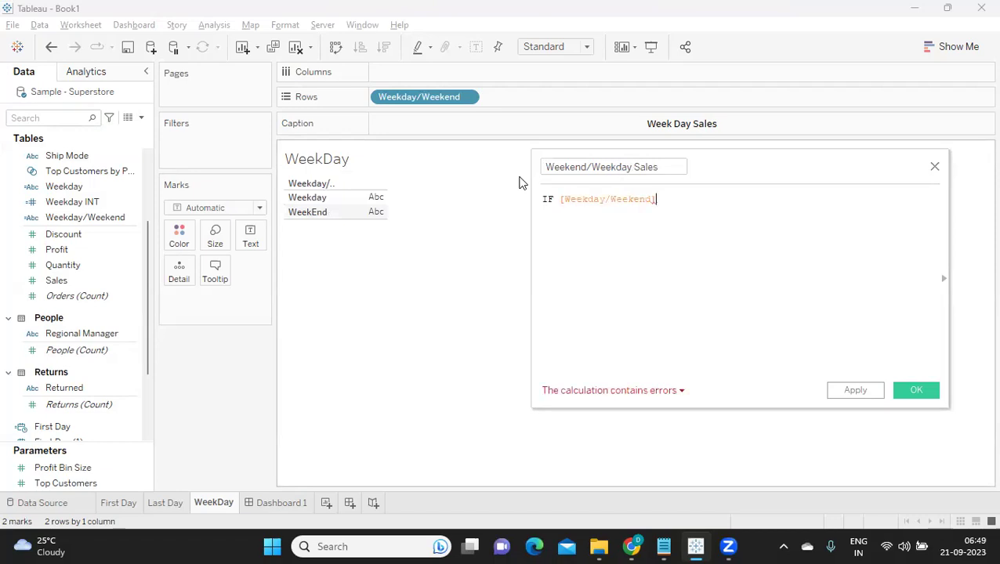
type("=")
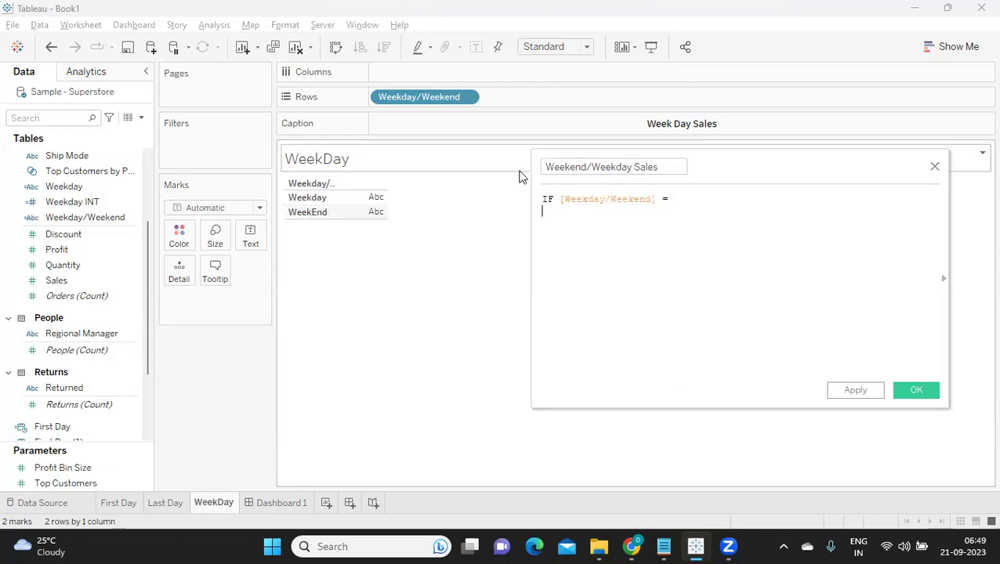
key("Return")
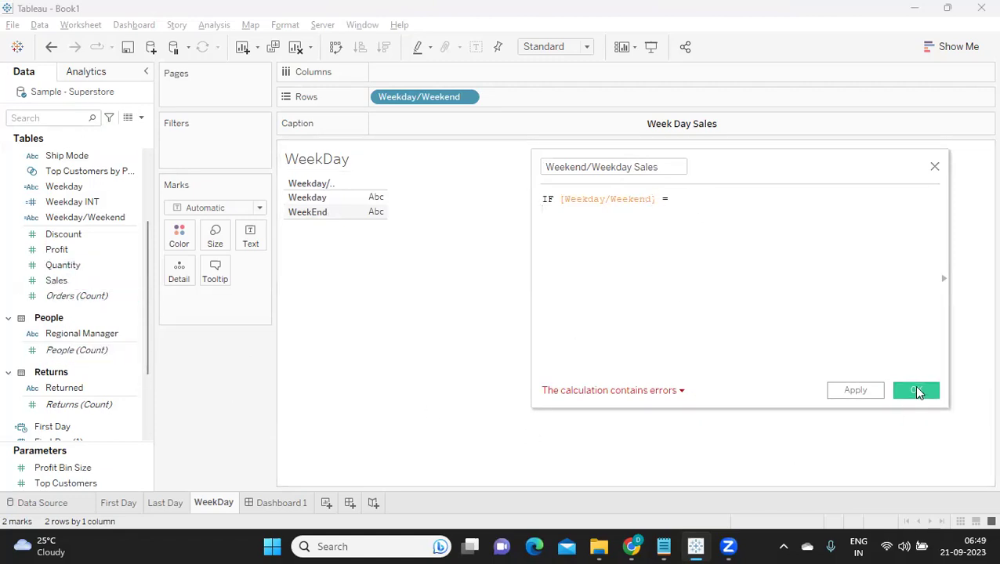
left_click(935, 171)
- Show the Sales measure as text in the WeekDay worksheet
left_click_drag(49, 284, 250, 239)
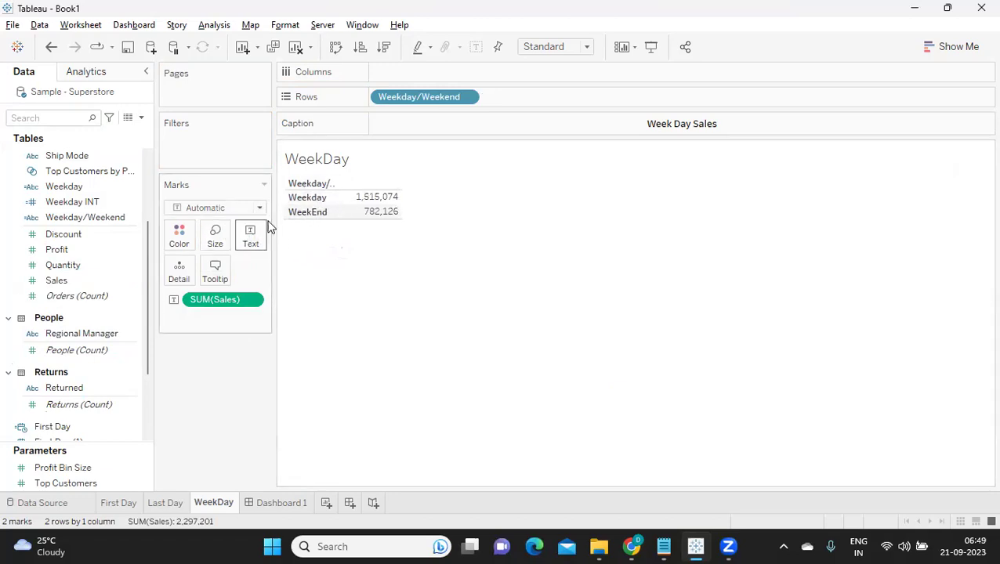
- Create another calculated field and name it Weekday
left_click(141, 118)
left_click(82, 155)
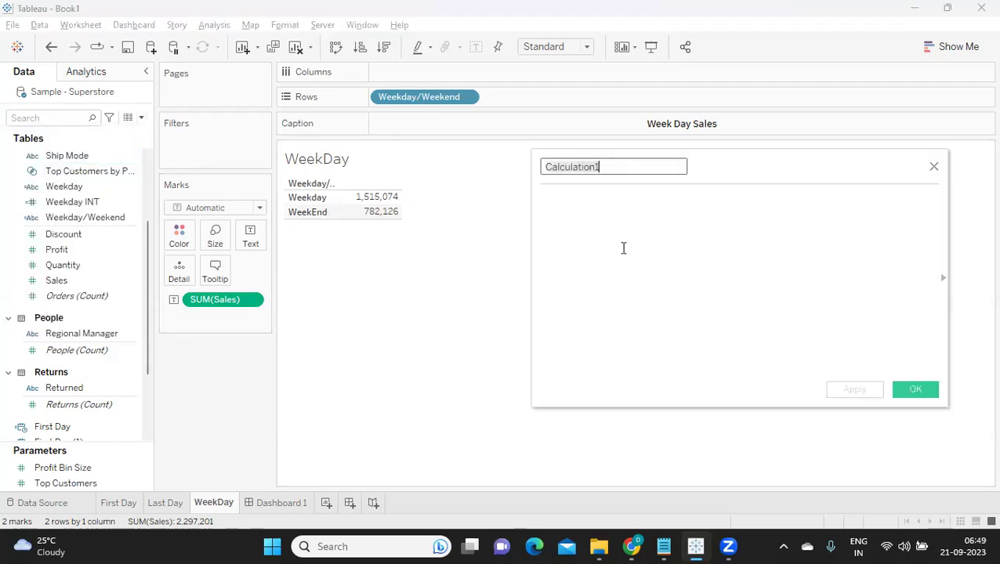
type("Weekday")
key("Tab")
- Enter the formula IF [Weekday/Weekend] = 'Weekday' THEN [Sales] END for the new calculated field
type("IF we")
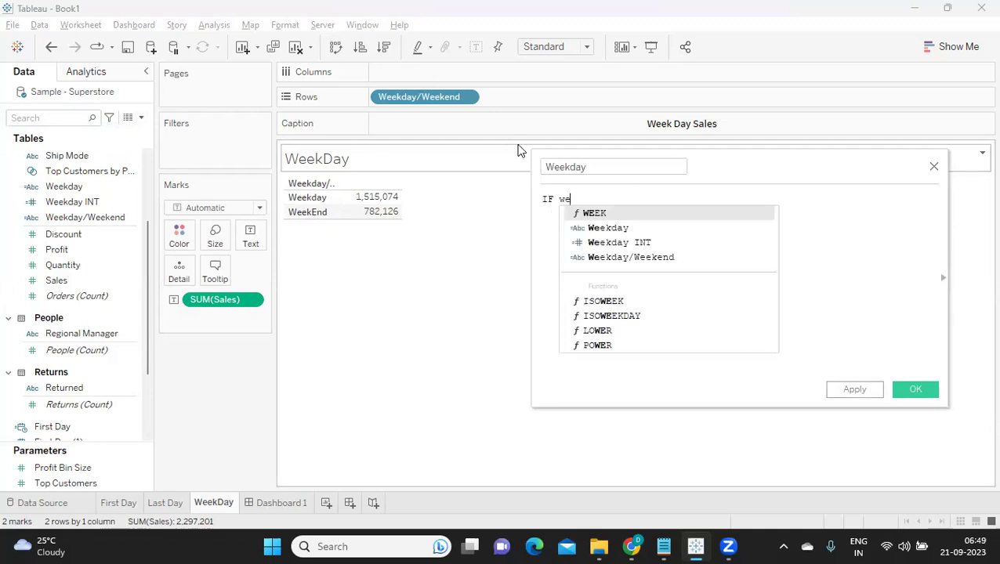
key("Down")
key("Down")
key("Down")
key("Return")
type("= 'Weekday' THEN sal")
key("Return")
type("END")
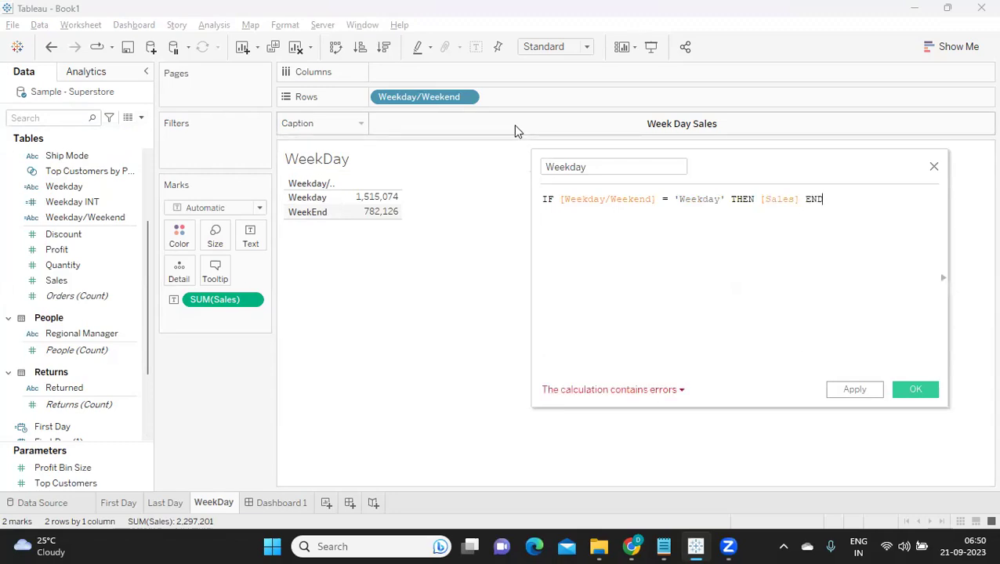
- Check the calculation error, rename the calculated field as Weekday Sales and apply it
left_click(614, 391)
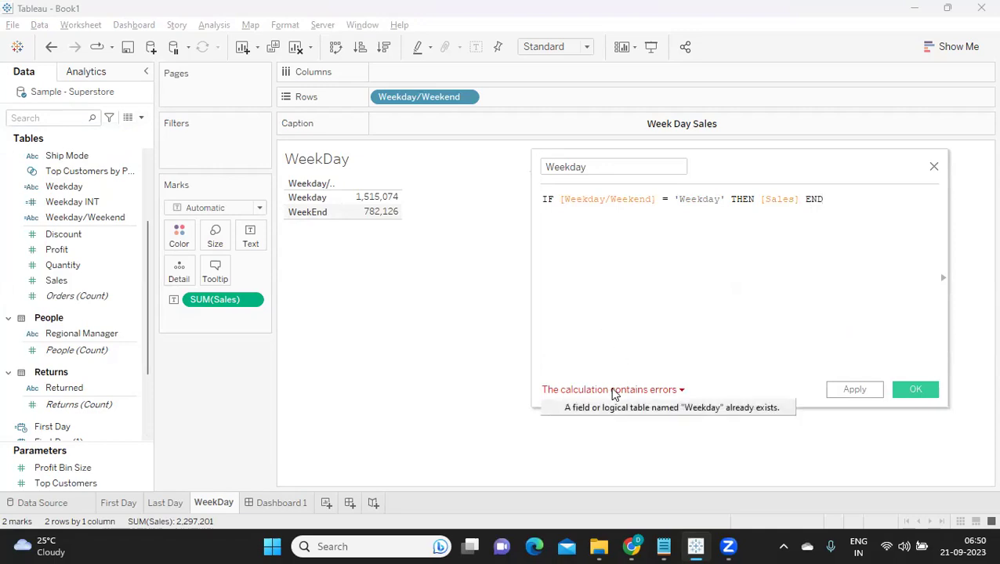
left_click(611, 168)
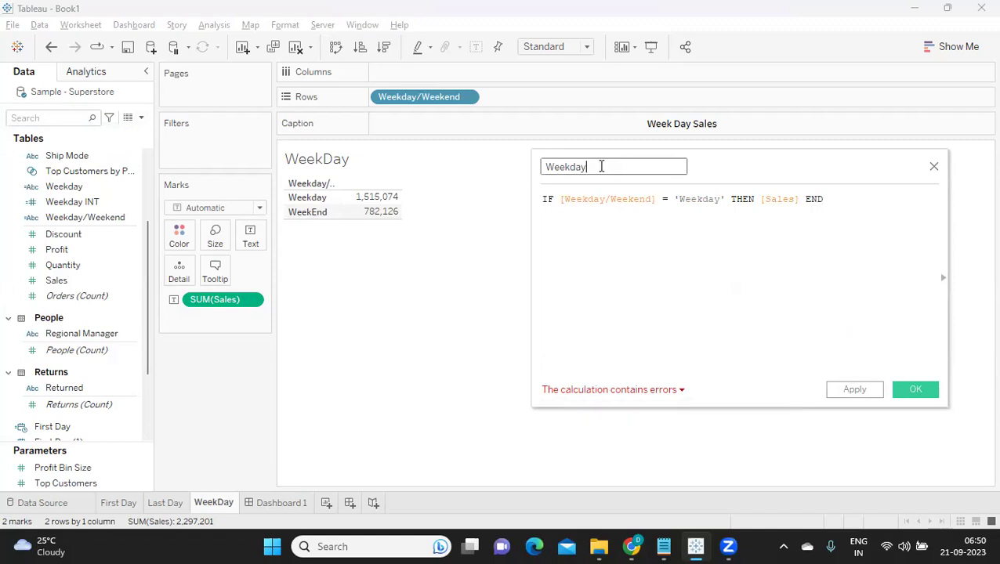
type("Sales")
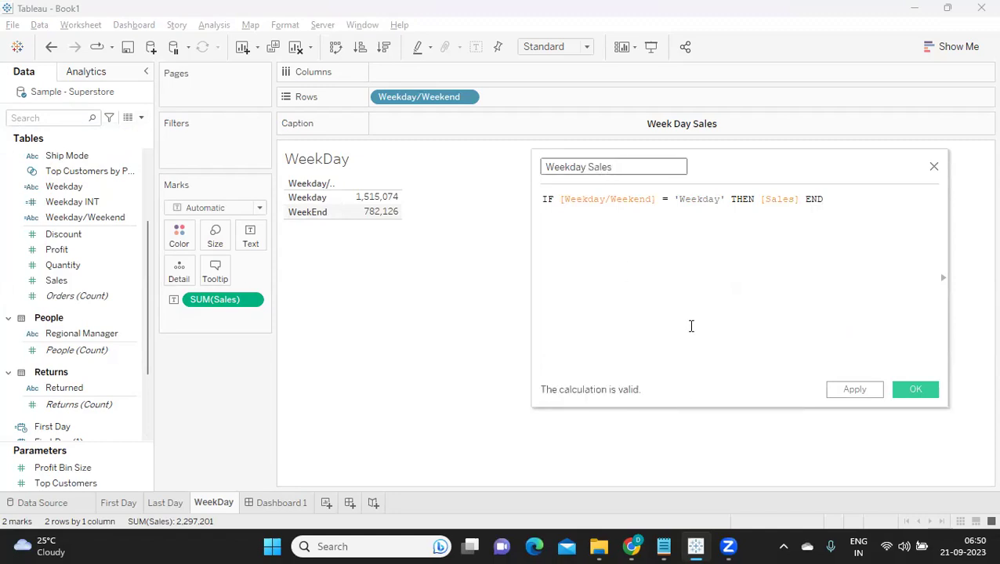
left_click(840, 389)
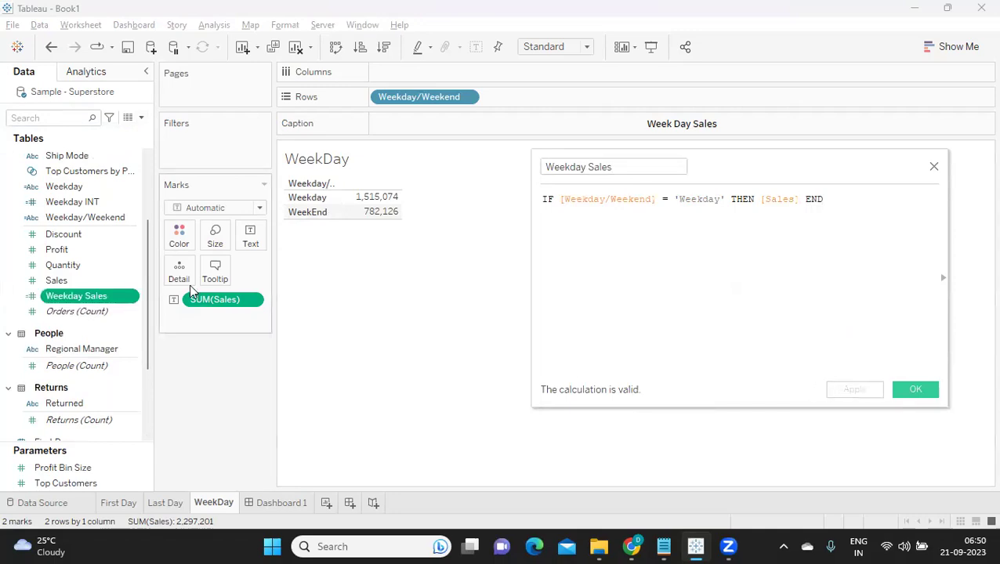
- Add Weekday Sales to Rows after Weekday/Weekend and make it discrete
mouse_move(74, 299)
left_mouse_down()
mouse_move(384, 112)
mouse_move(523, 100)
left_mouse_up()
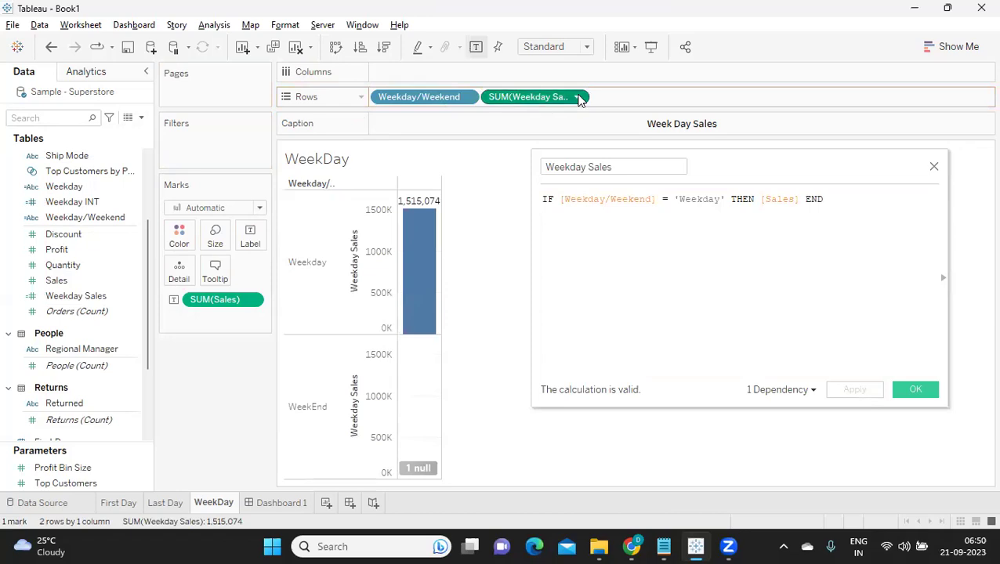
left_click(576, 96)
left_click(529, 287)
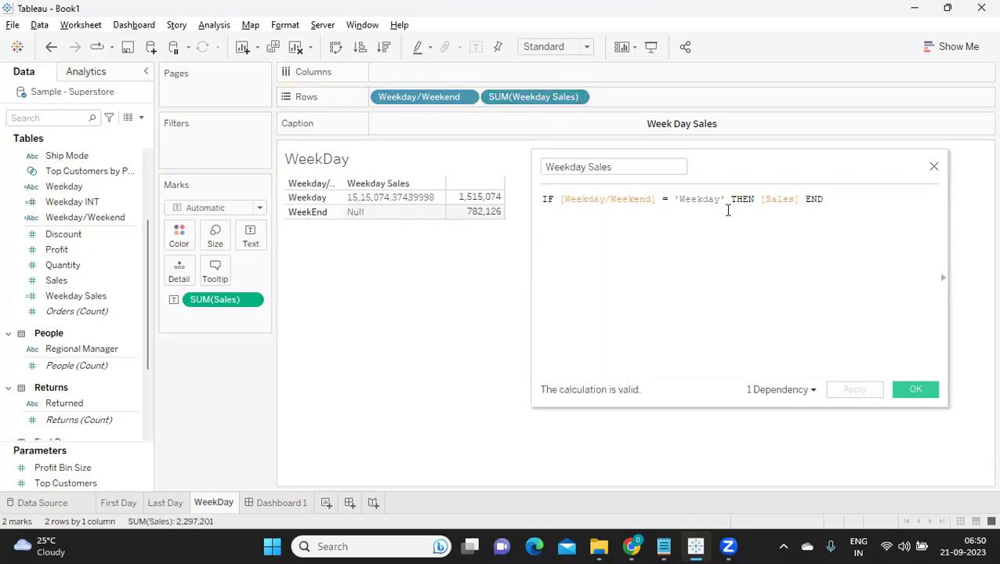
- Review the Weekday Sales formula and the Weekday/Weekend formula, and close the calculation editor
left_click_drag(824, 199, 535, 191)
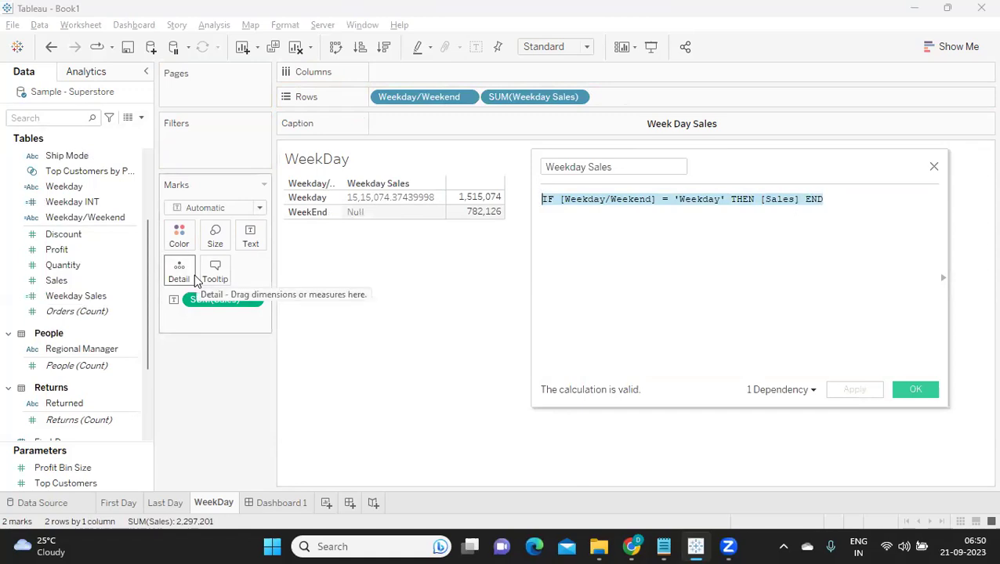
left_click(133, 220)
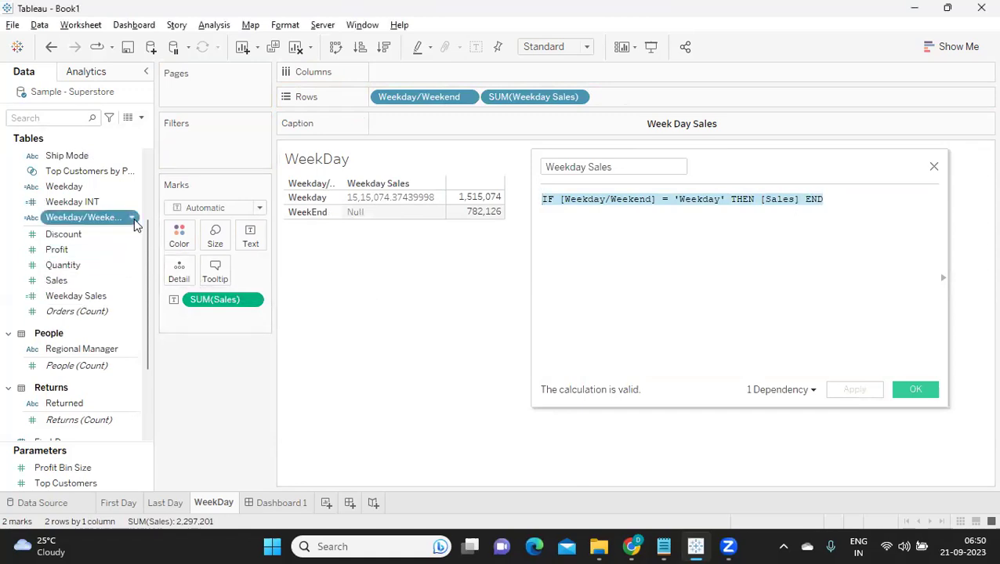
left_click(133, 219)
left_click(190, 104)
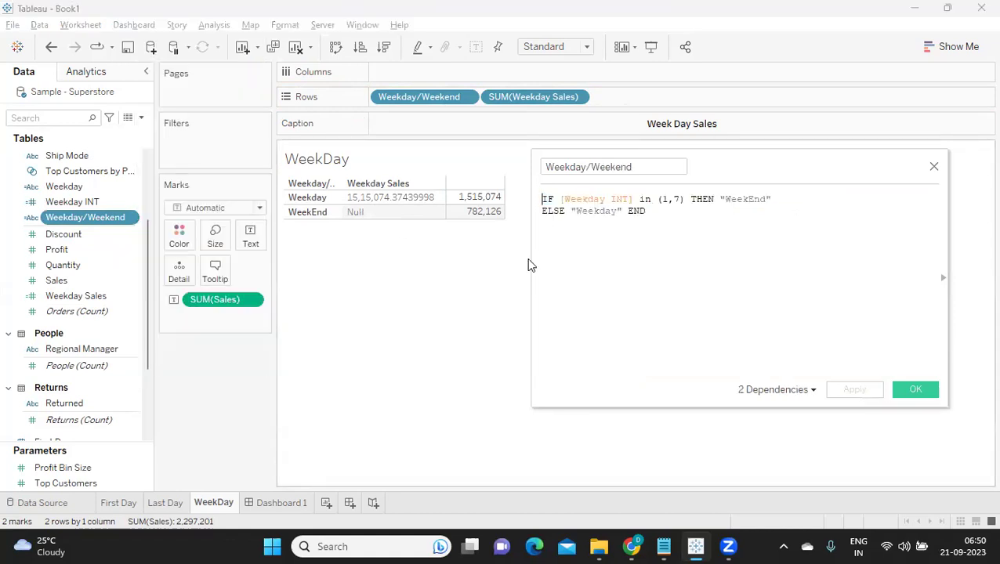
left_click_drag(656, 216, 528, 188)
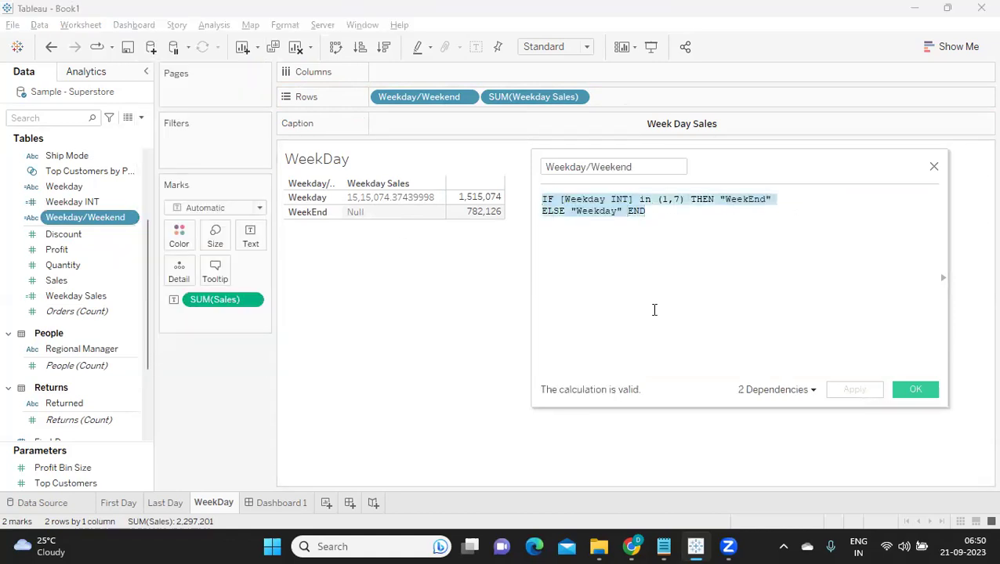
left_click(708, 333)
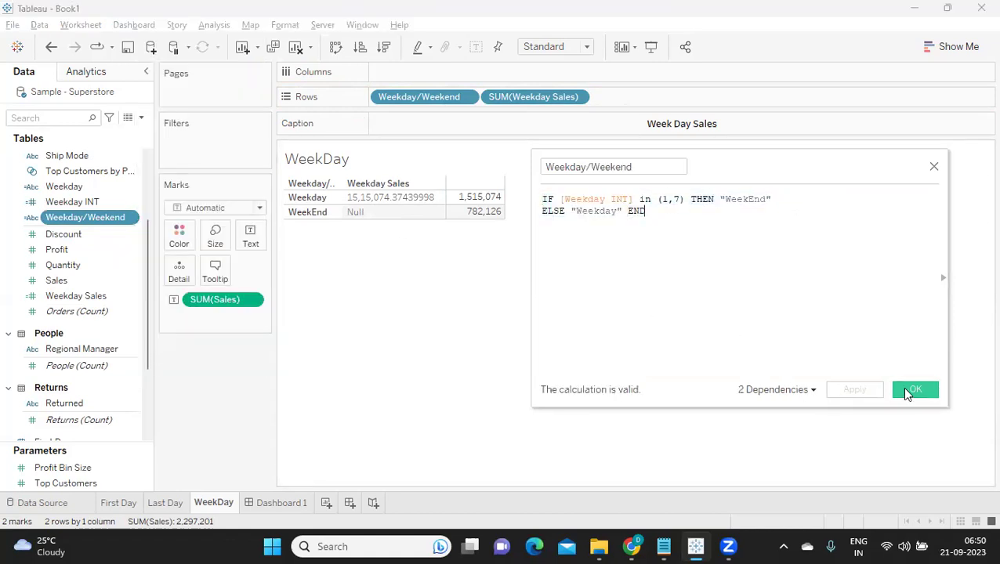
left_click(912, 389)
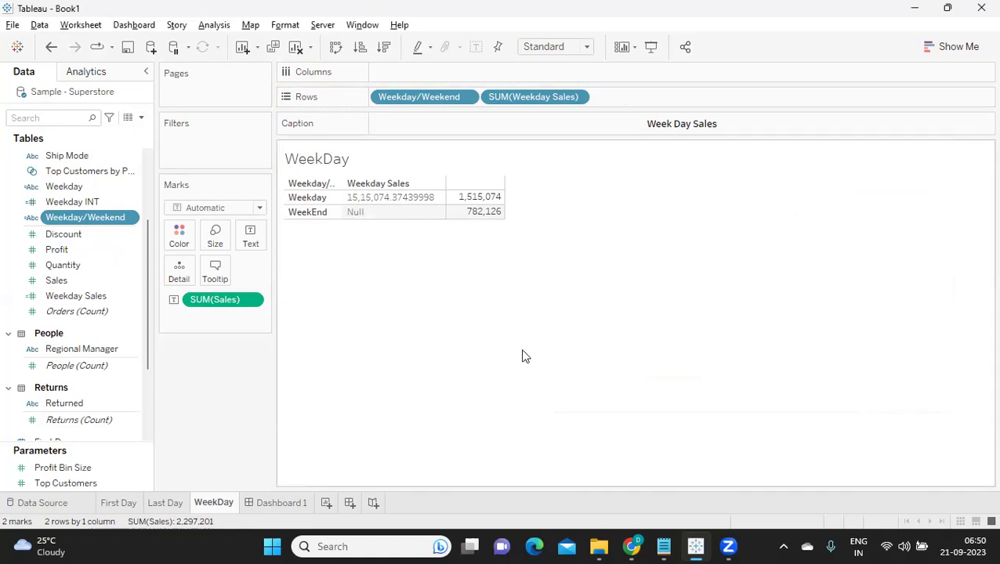